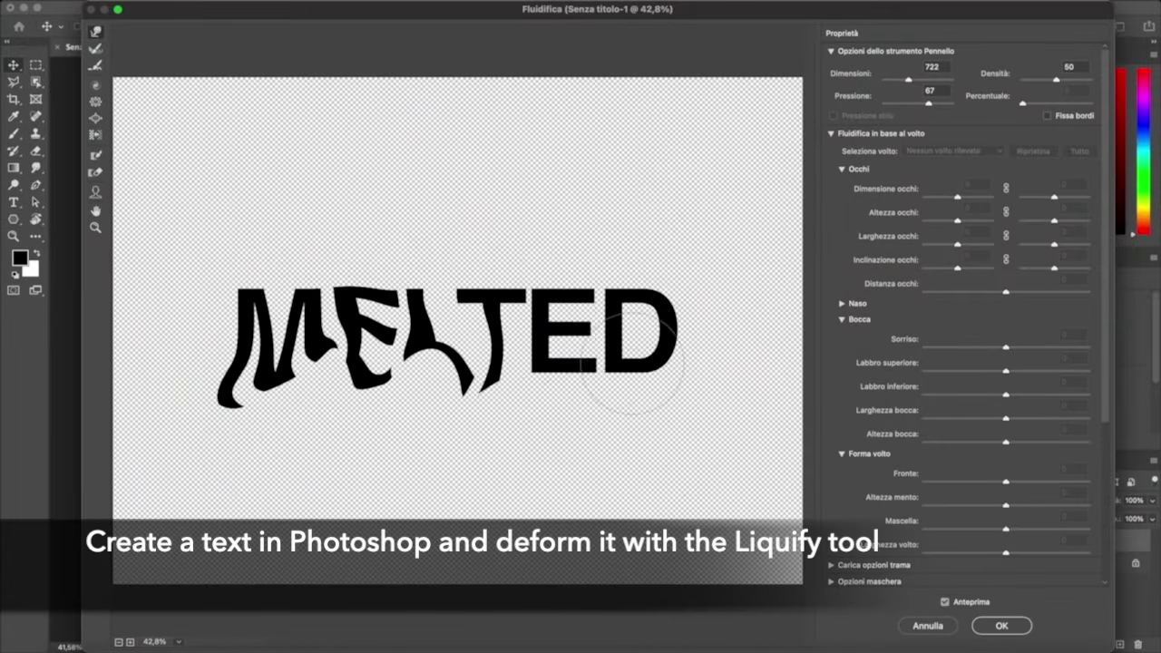
Liquify-warp the MELTED letters into melted blobs, push the left tail upward, and apply
mouse_move(425, 491)
mouse_down()
mouse_move(557, 388)
mouse_move(557, 428)
mouse_move(336, 362)
mouse_up()
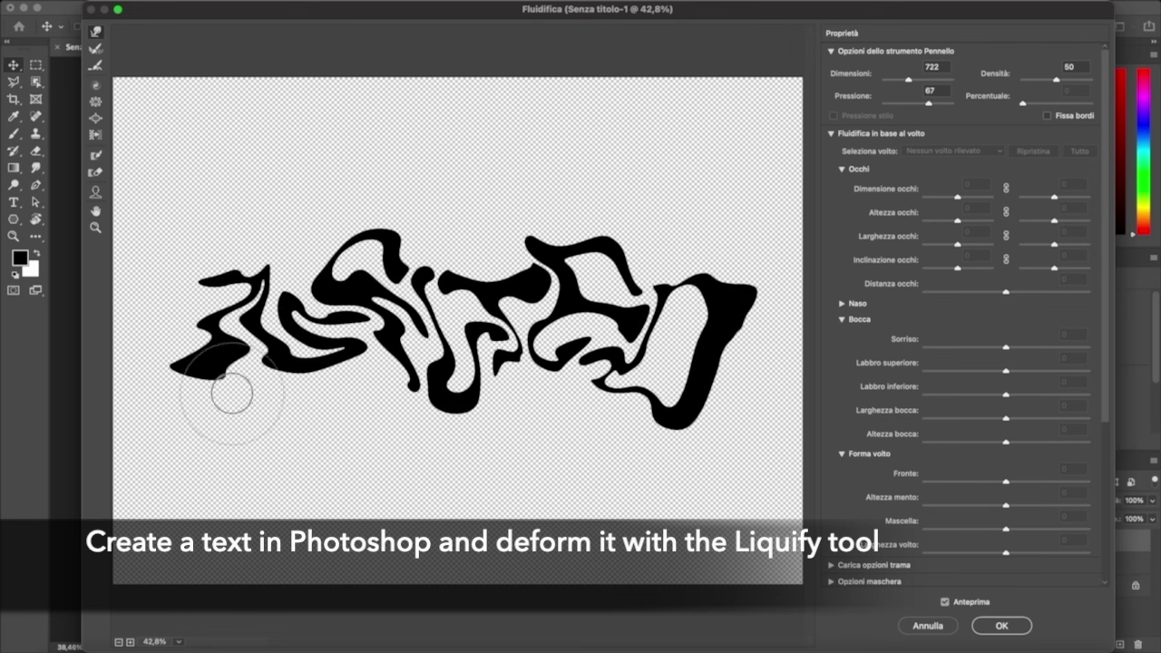
mouse_move(221, 395)
mouse_down()
mouse_move(266, 375)
mouse_move(277, 392)
mouse_up()
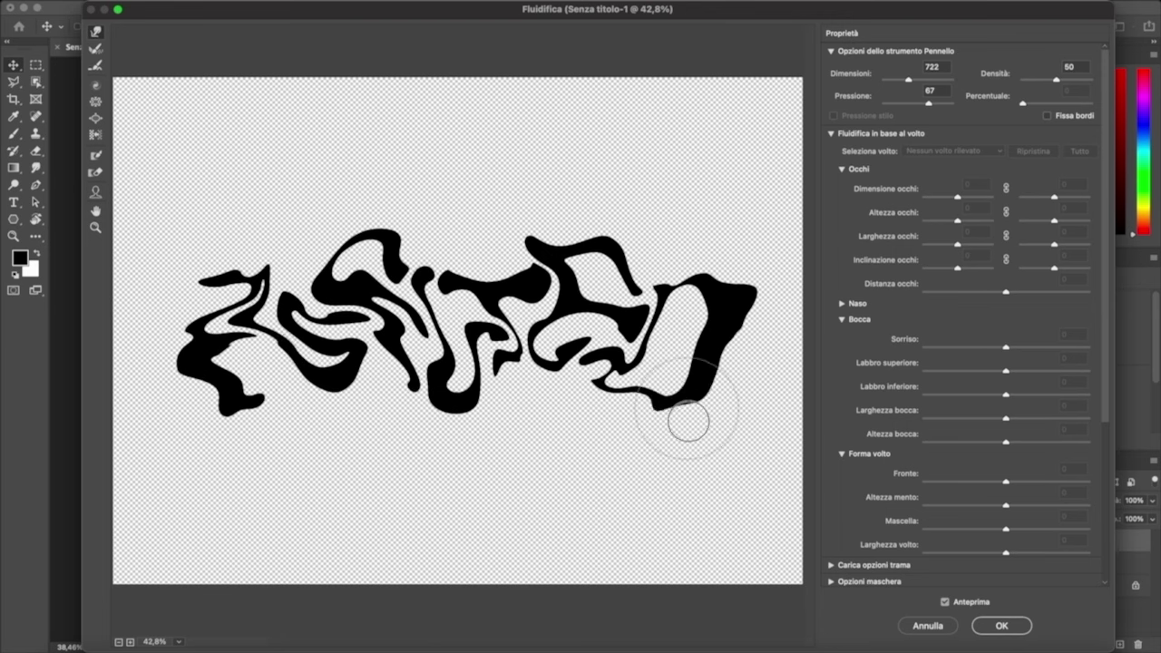
click(1002, 625)
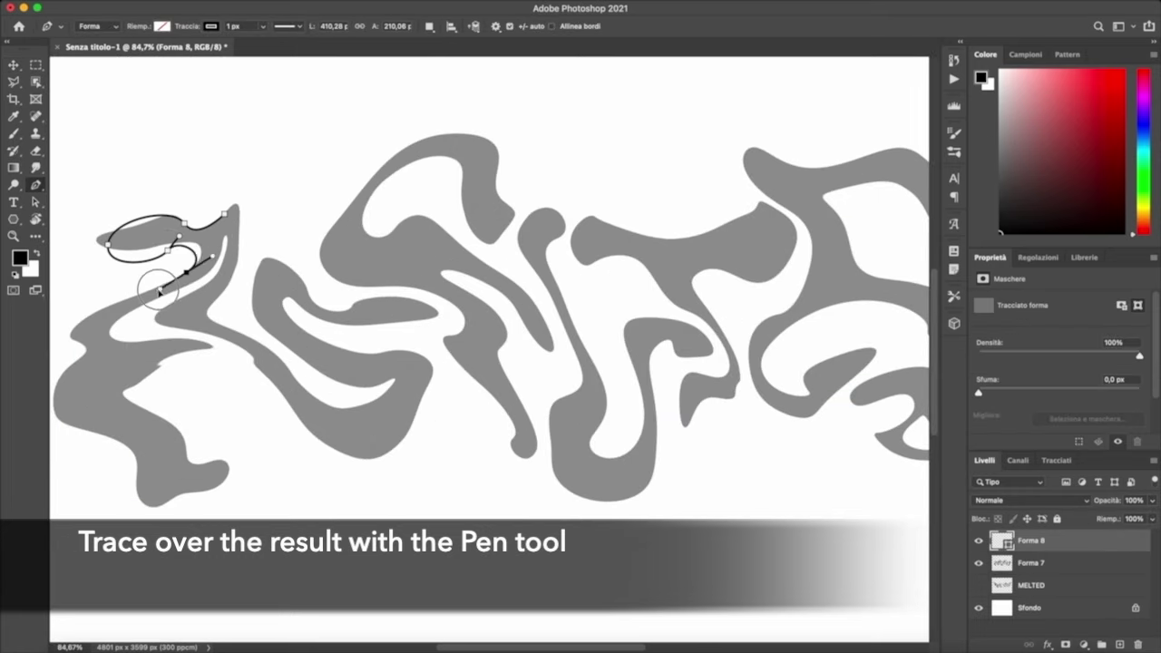
Trace the warped letter outlines as curved Pen-tool shape paths
scroll(80, 367, left, 5)
drag(151, 372, 121, 400)
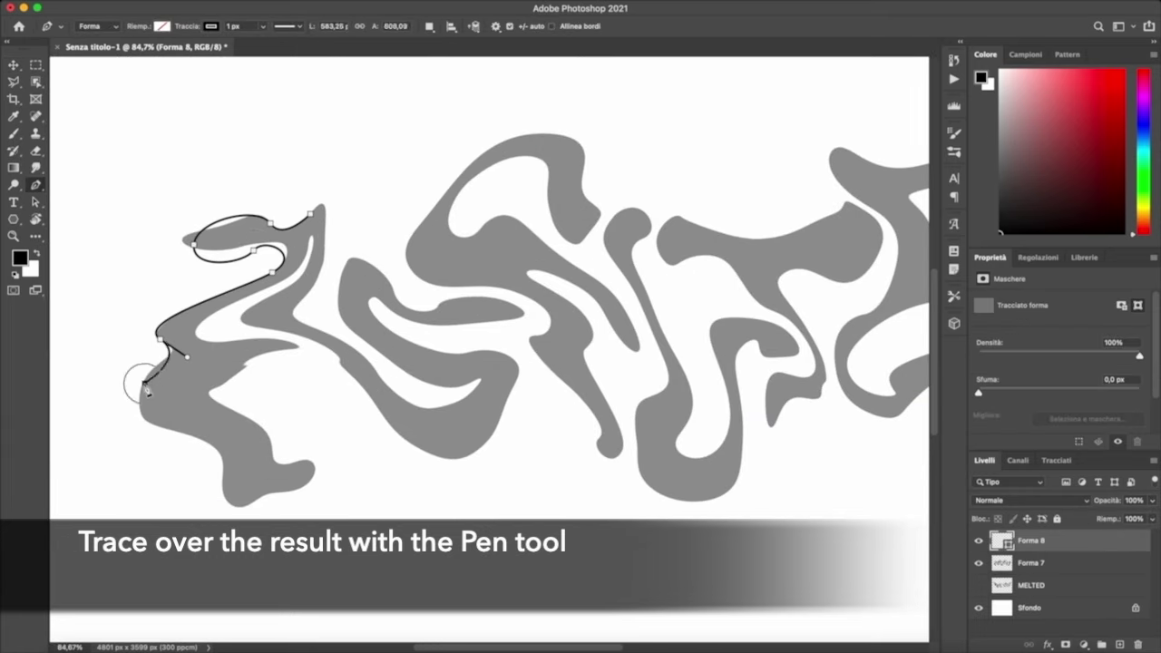
drag(195, 436, 246, 440)
drag(229, 497, 238, 524)
drag(310, 472, 303, 444)
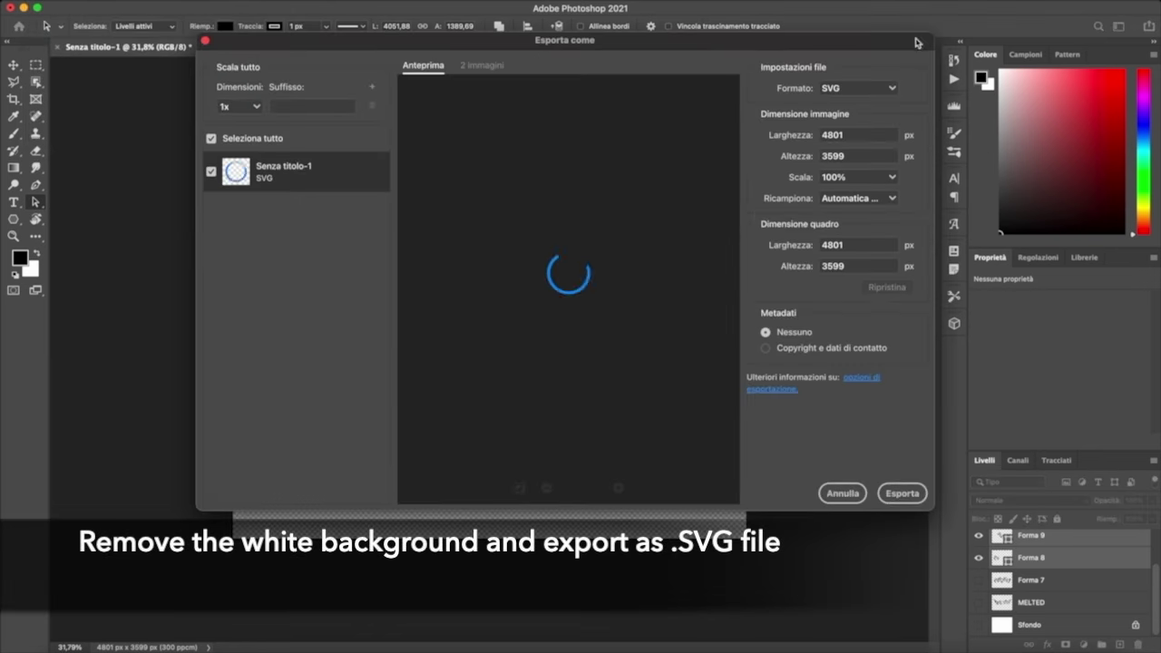
Export the traced lettering as melted.svg and save the document as melted.psd
click(899, 493)
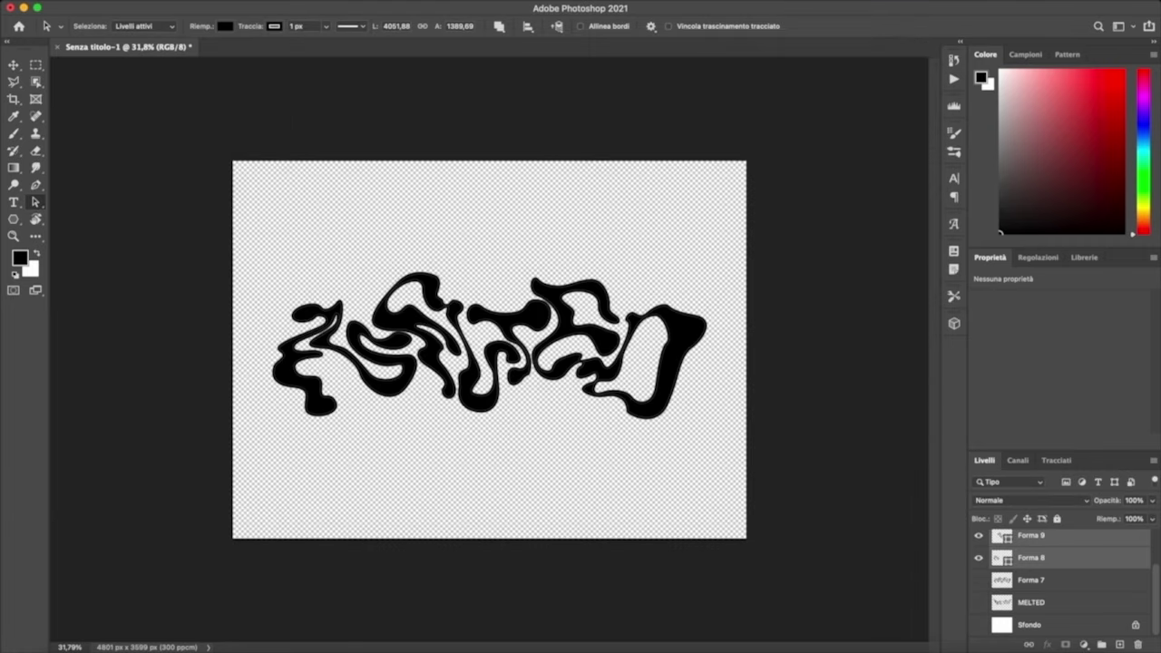
click(91, 9)
click(134, 118)
click(672, 455)
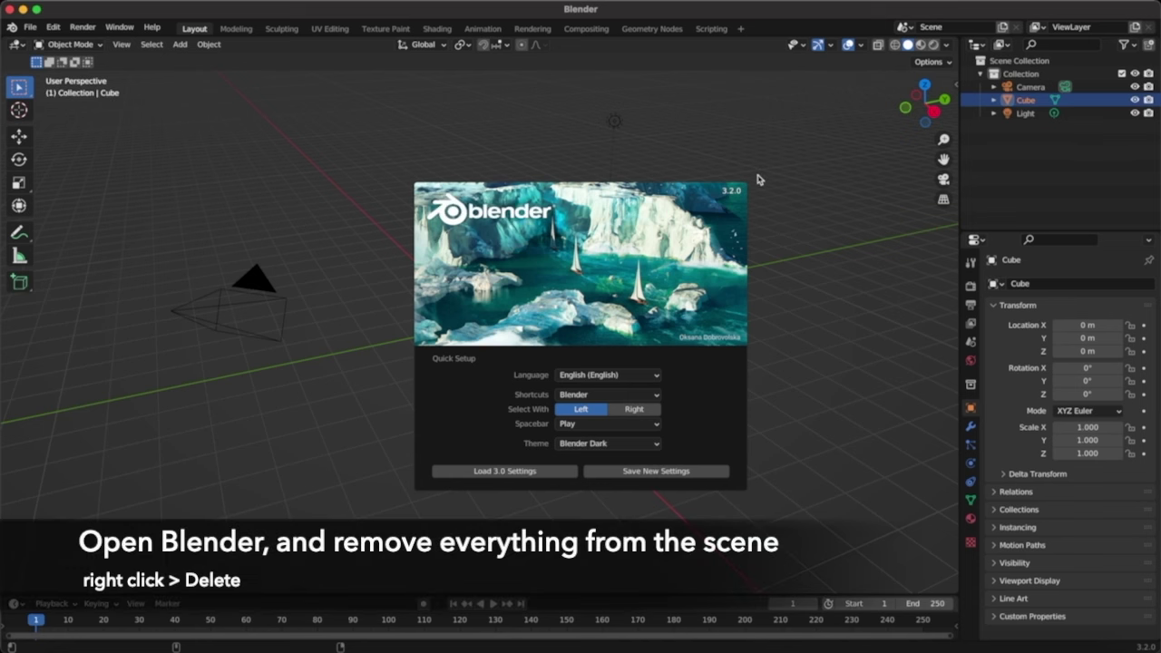
Delete the default Cube, Camera, Light and Collection from the new scene
click(758, 179)
middle_drag(759, 179, 993, 71)
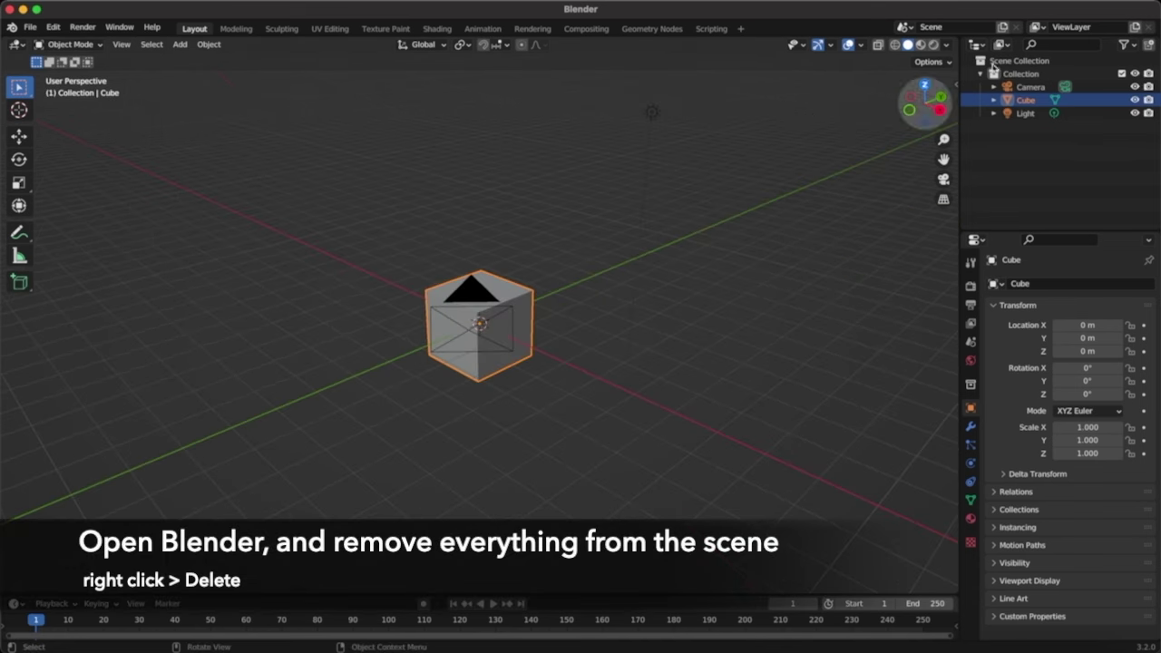
right_click(1054, 100)
click(1018, 130)
right_click(1043, 86)
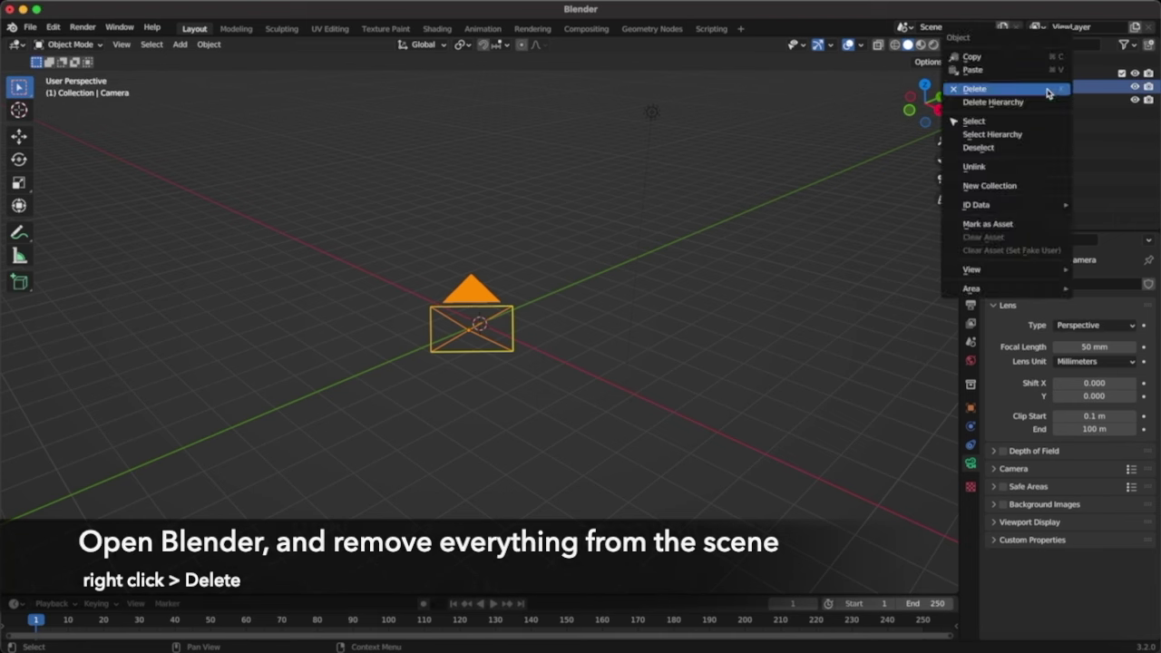
click(1043, 85)
right_click(1045, 88)
click(1044, 86)
right_click(1018, 77)
click(1015, 81)
Import melted.svg from the desktop as Scalable Vector Graphics
click(32, 29)
mouse_move(53, 205)
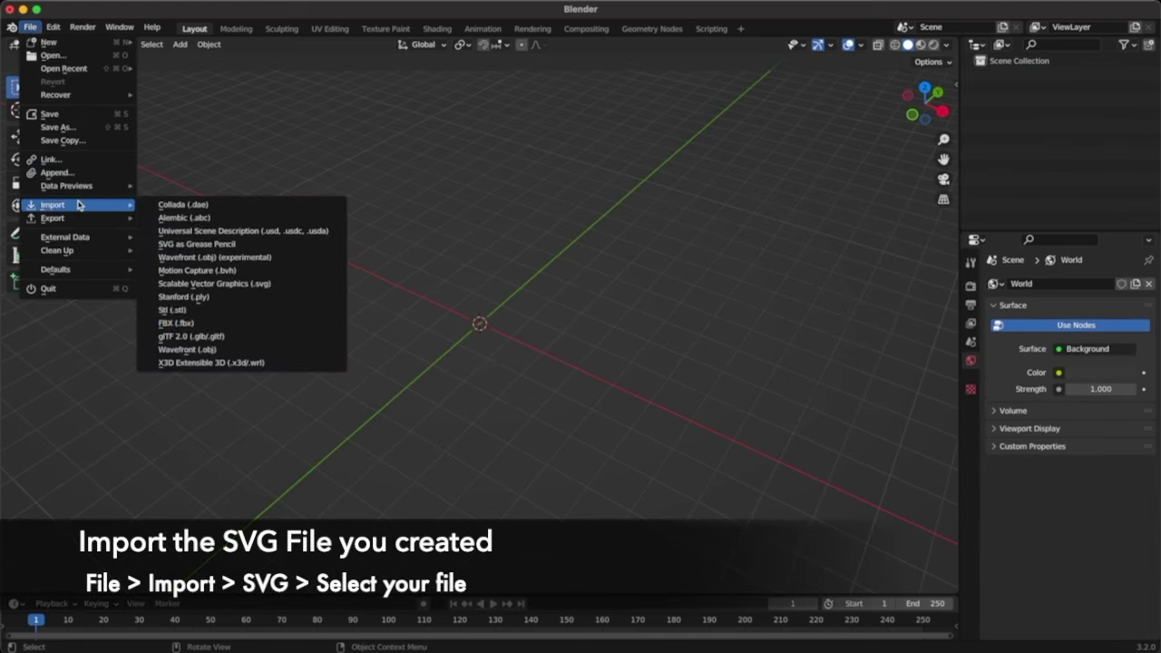
click(242, 284)
click(642, 436)
click(888, 519)
Box-select the imported curves and scale them up twice
drag(617, 399, 451, 277)
key(s)
click(471, 125)
key(s)
click(743, 170)
scroll(742, 169, right, 5)
scroll(742, 170, right, 3)
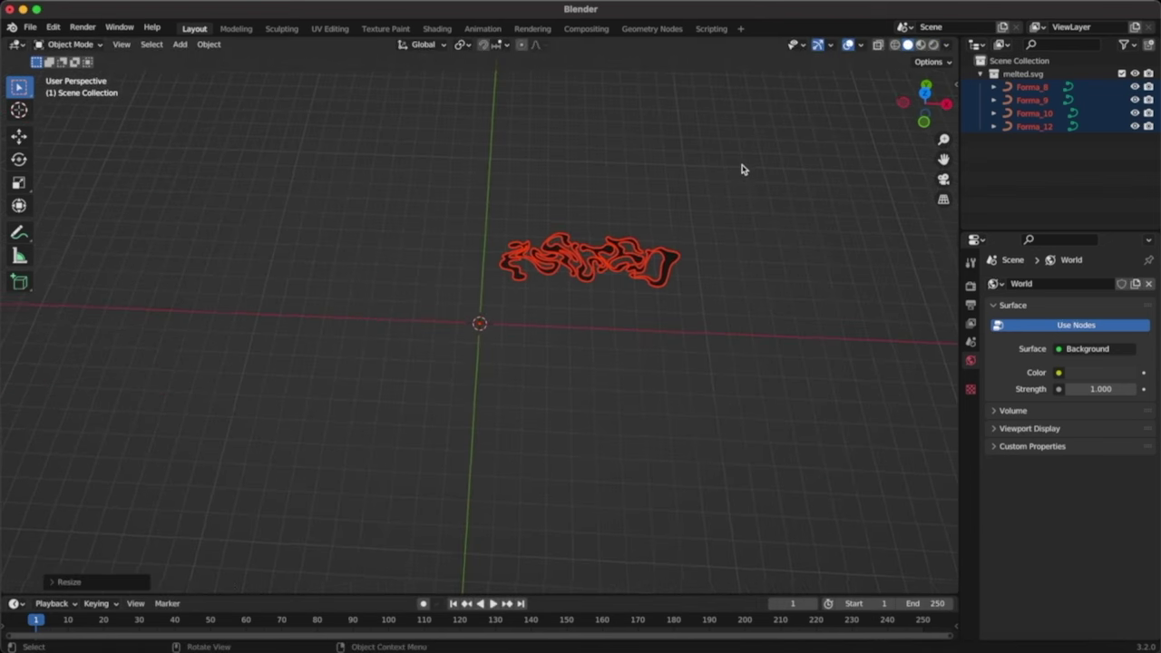
Join all shapes into Forma_12 and set its origin to geometry
shift+click(672, 283)
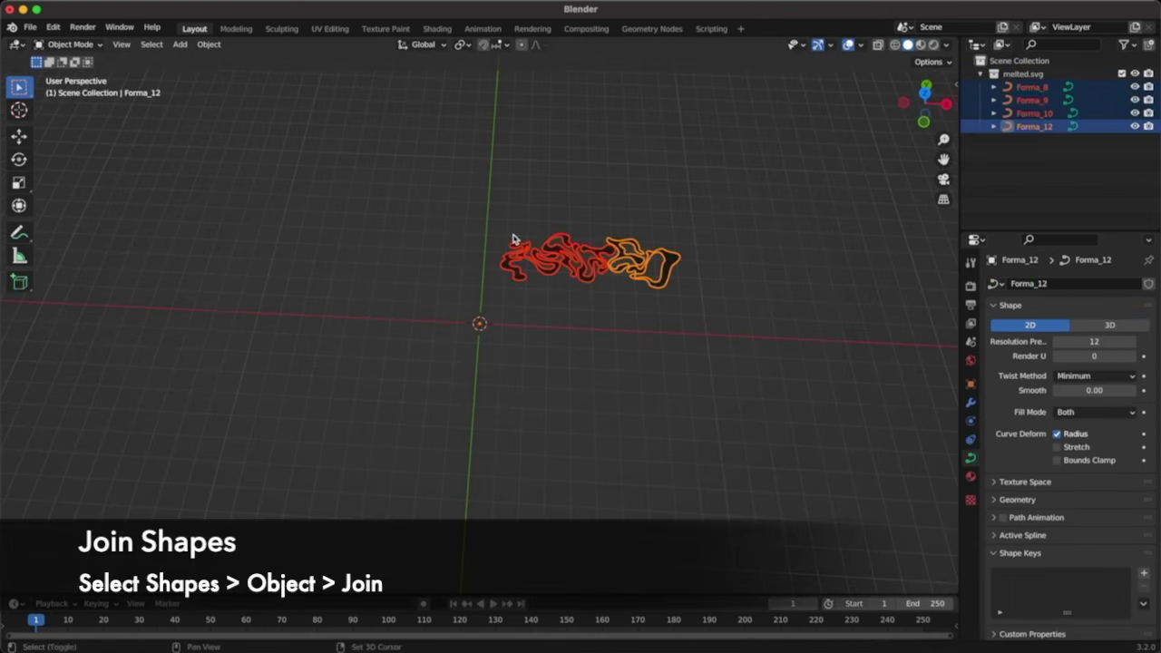
click(207, 45)
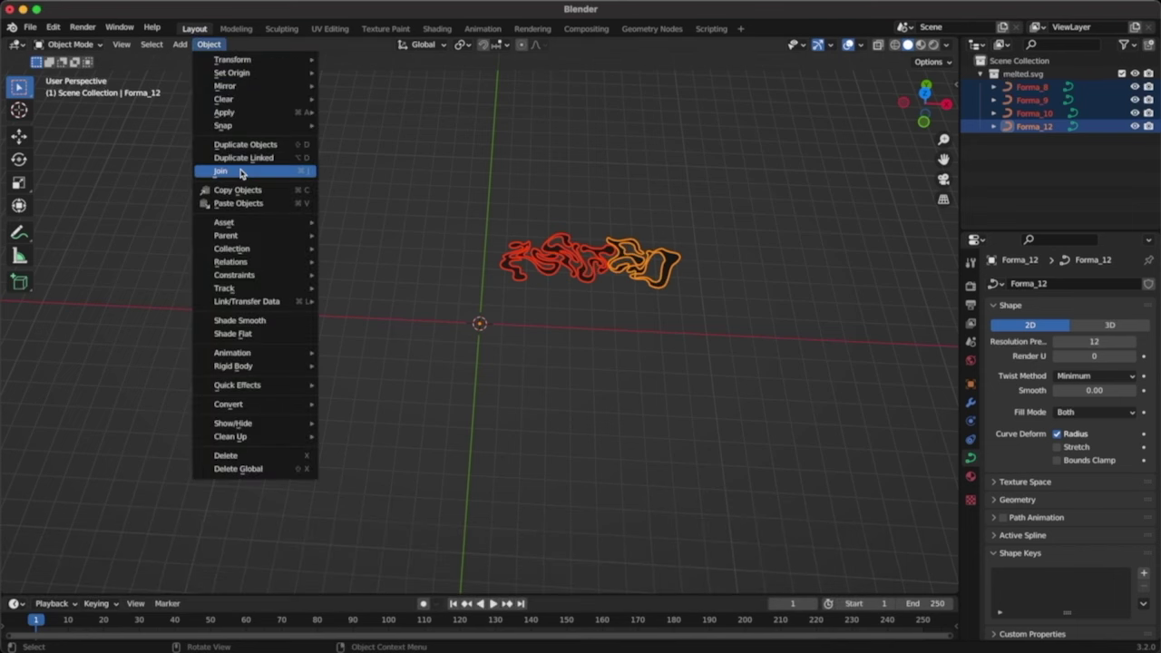
click(220, 170)
click(209, 46)
mouse_move(233, 73)
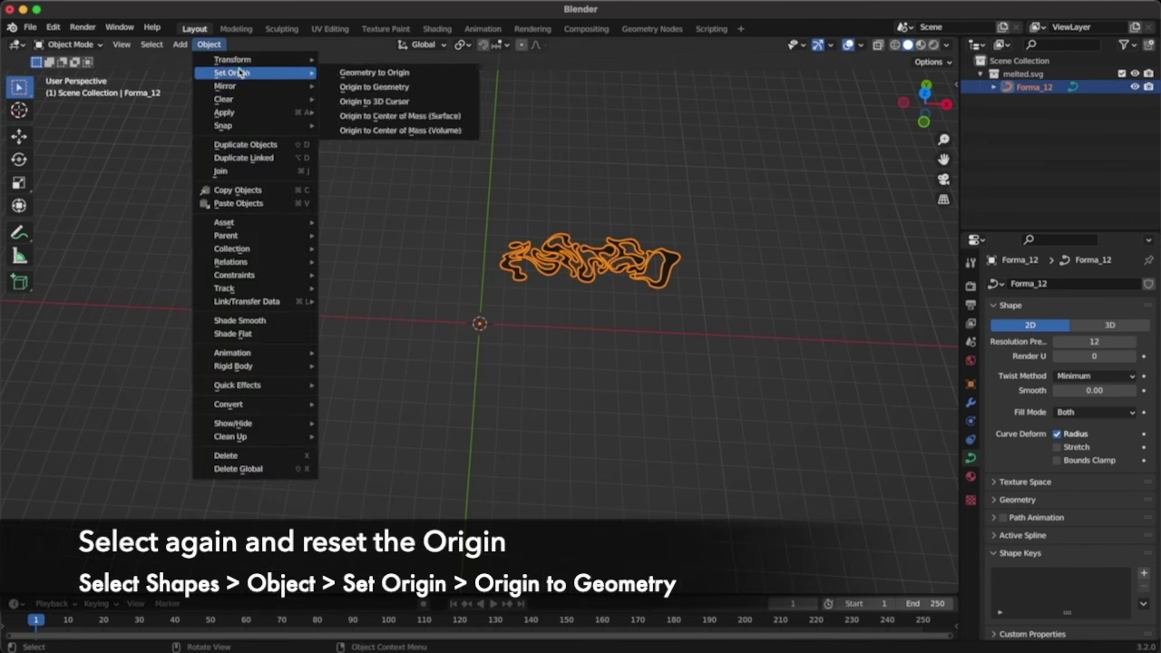
click(367, 88)
Set Forma_12's X and Y location to 0 m
click(971, 384)
double_click(1087, 337)
text(0)
key(Return)
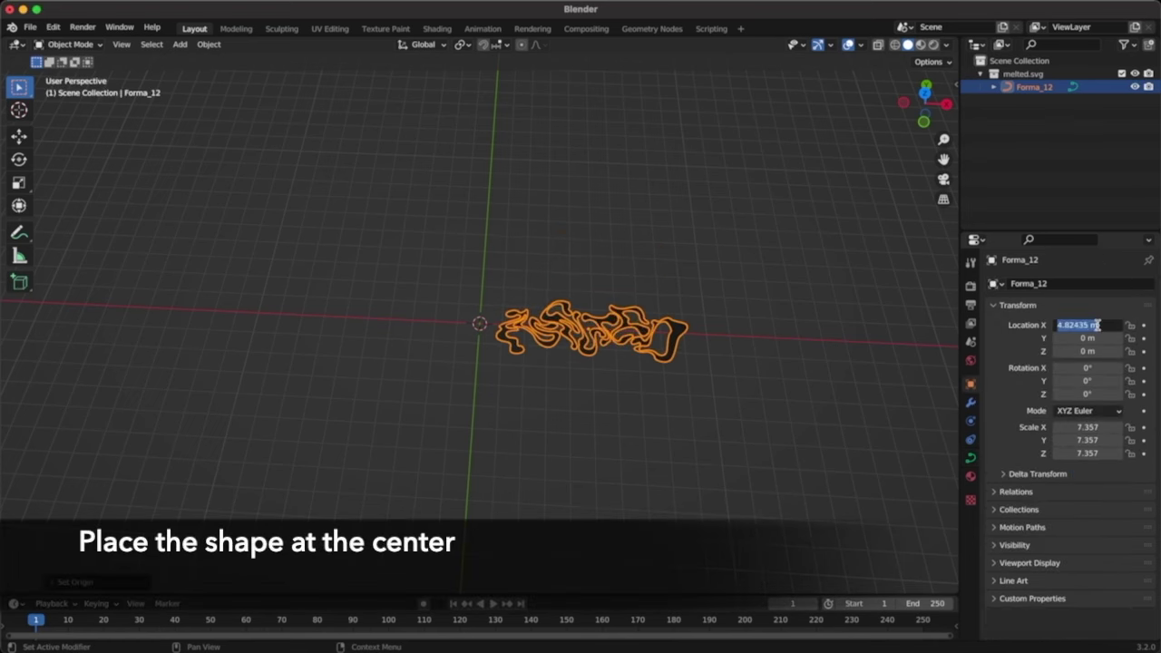
text(0)
key(Return)
key(Return)
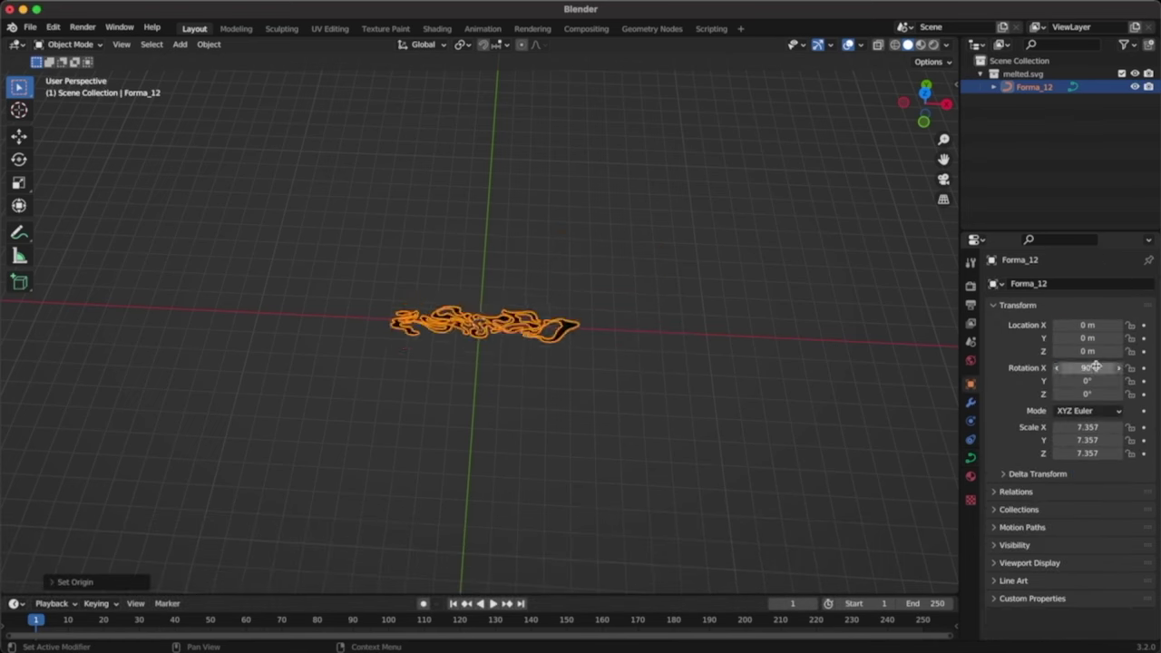
middle_drag(315, 415, 315, 414)
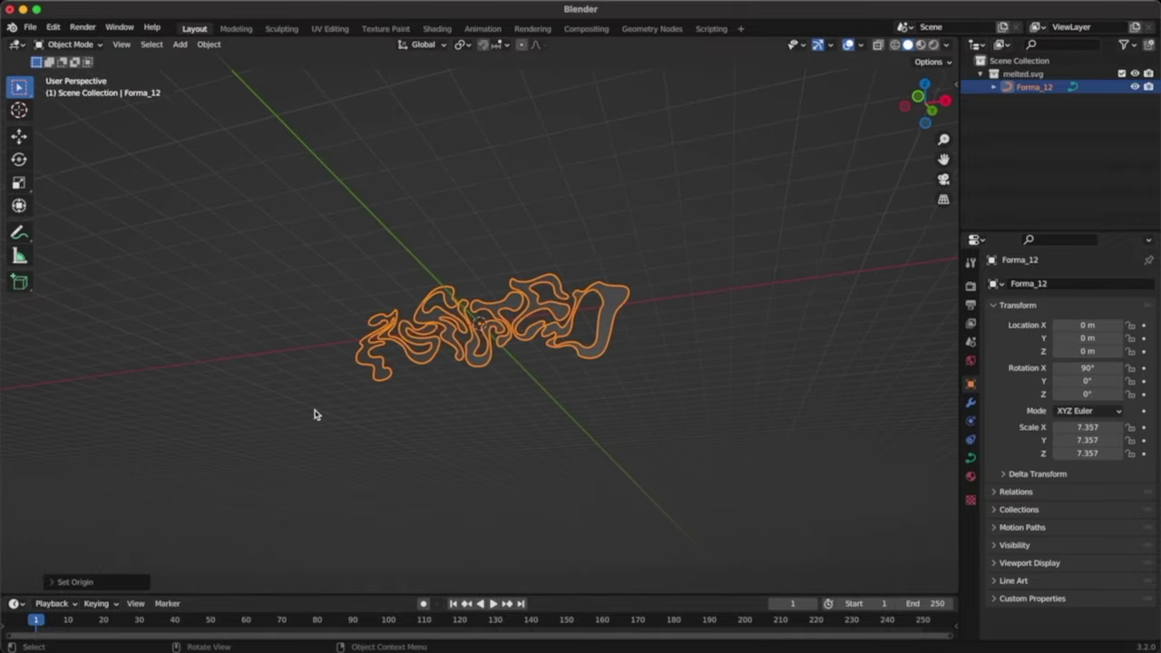
Give the curve a geometry extrusion of 0.015 m
click(971, 457)
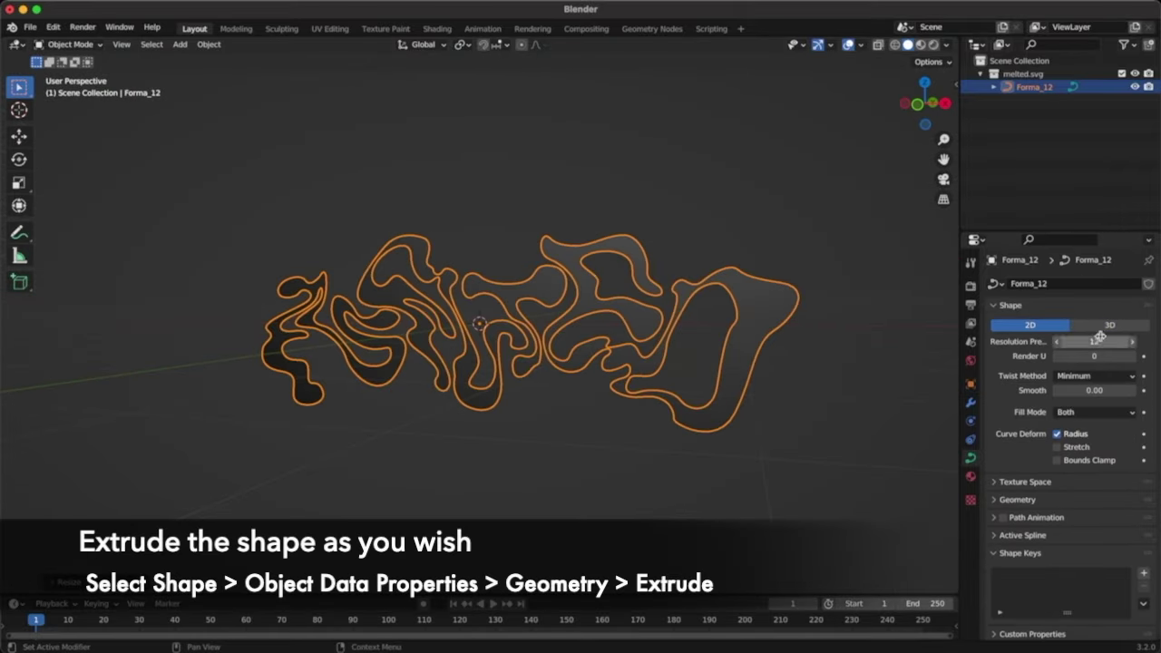
scroll(1093, 372, down, 1)
click(1002, 497)
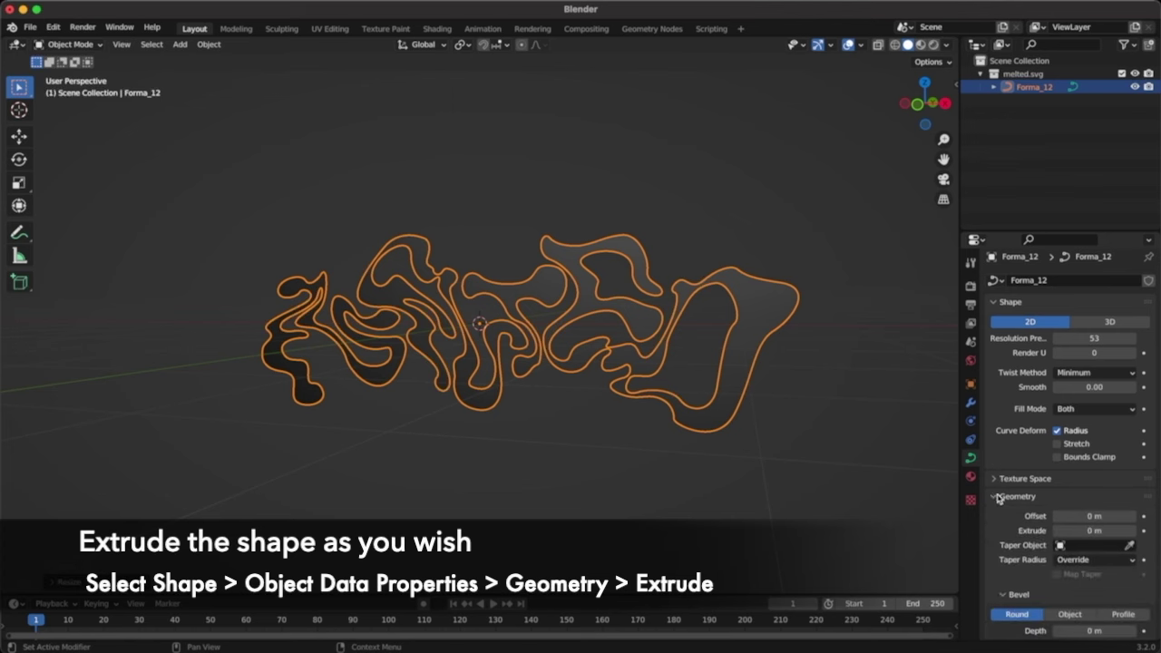
scroll(1118, 499, down, 3)
drag(1134, 469, 1145, 469)
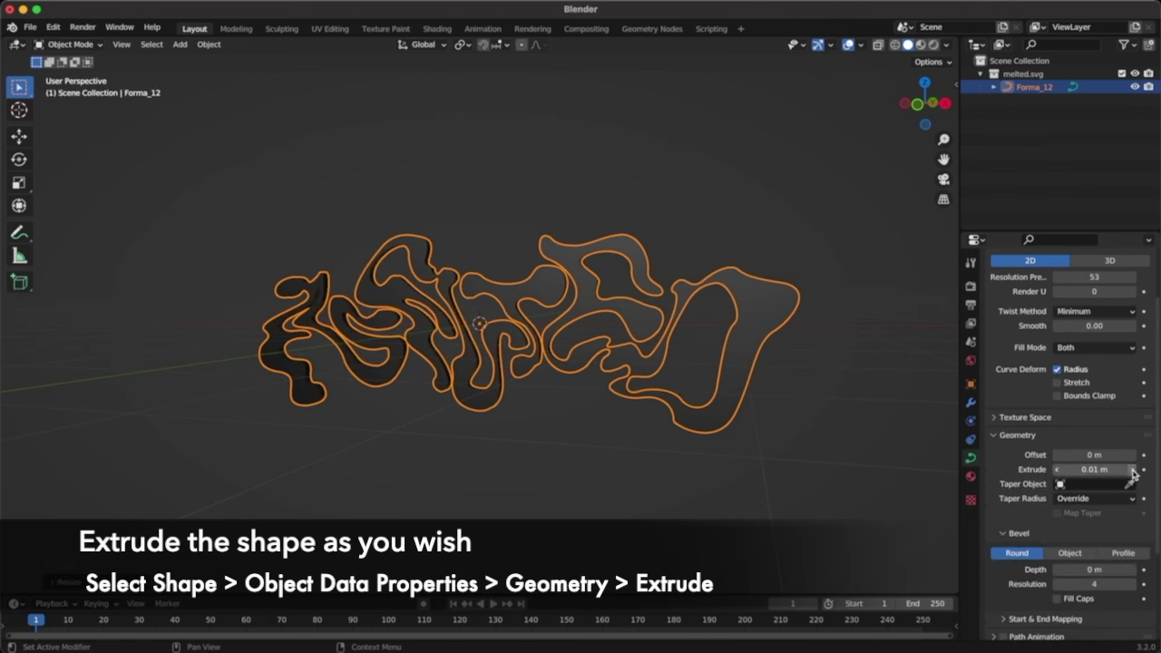
middle_drag(798, 381, 663, 377)
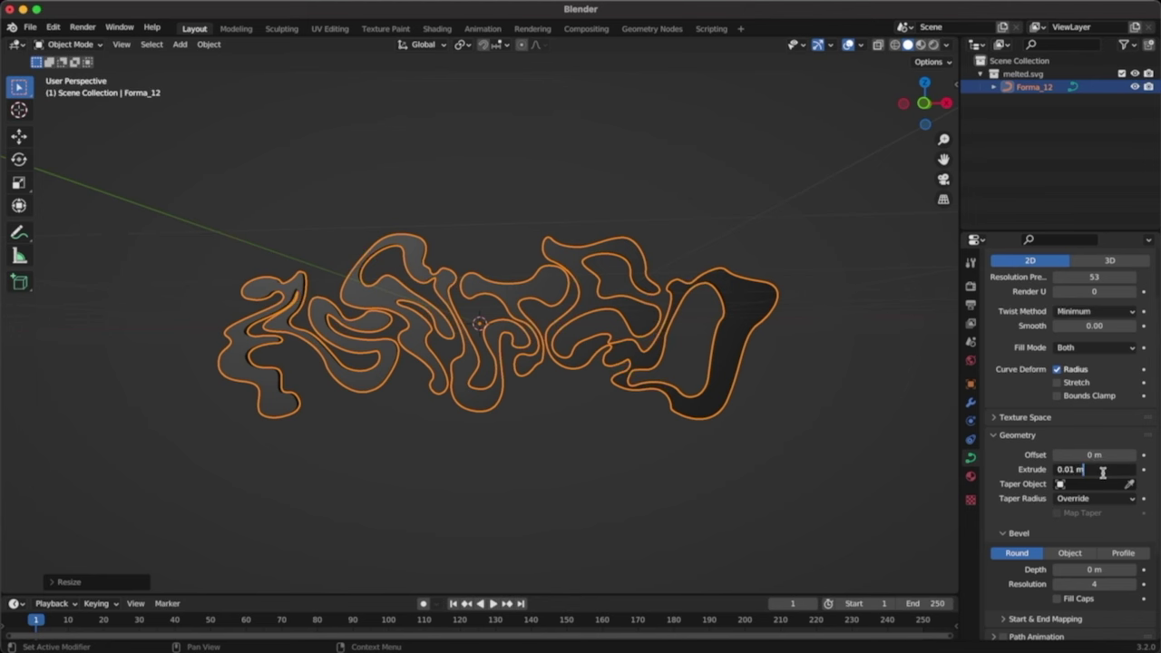
text(5)
key(Return)
Convert the Forma_12 curve into a mesh
middle_drag(764, 229, 703, 311)
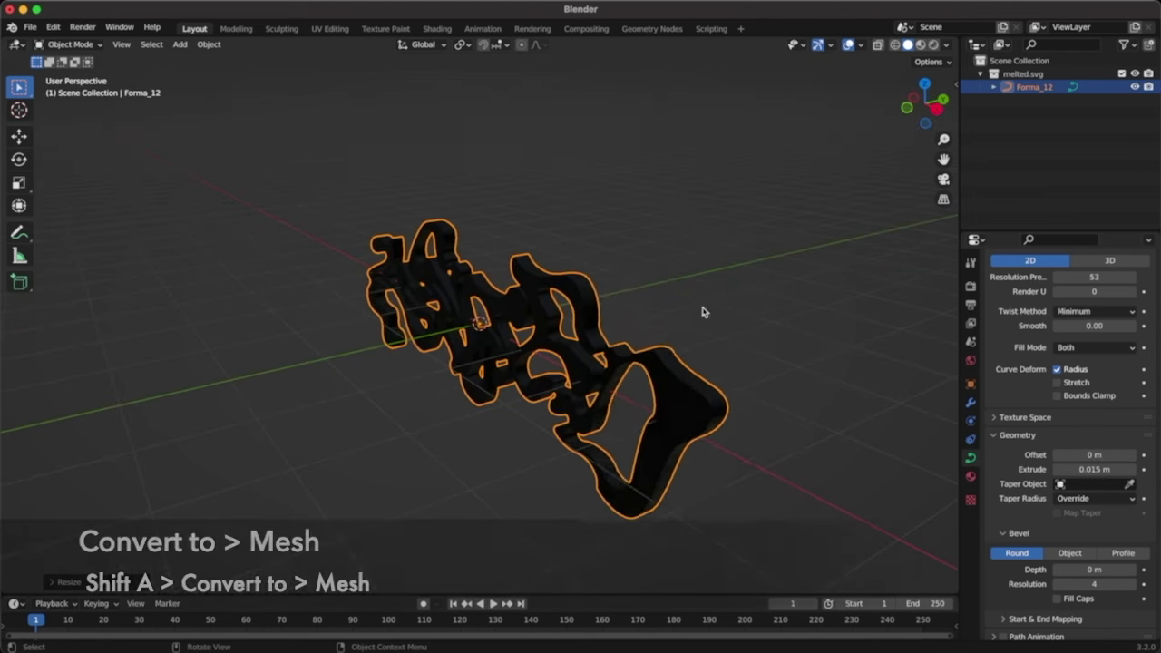
right_click(702, 311)
click(751, 391)
scroll(751, 391, left, 5)
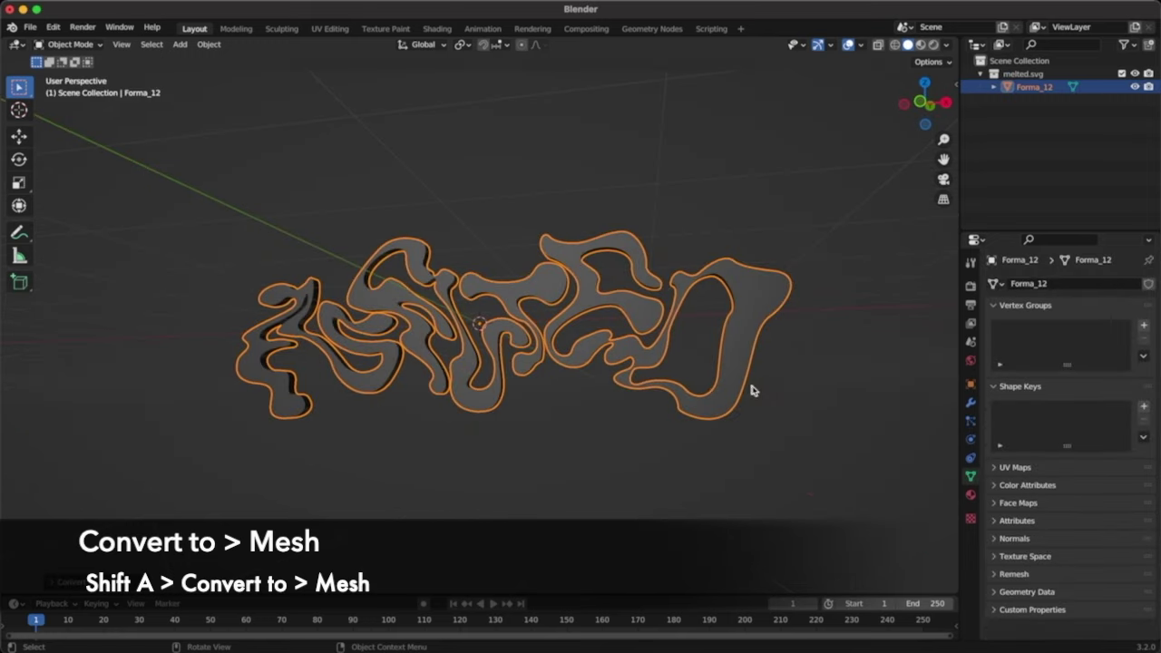
Add a Remesh modifier, shrink its voxel size to 0.0019 m, and apply it
click(971, 407)
click(1014, 284)
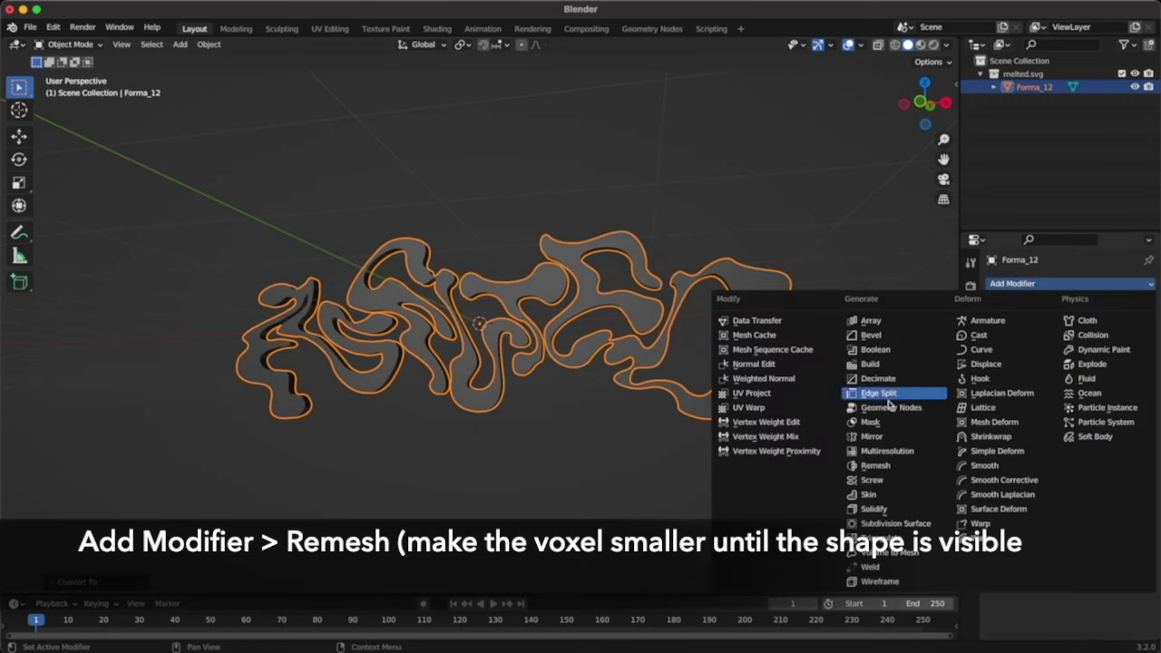
click(878, 465)
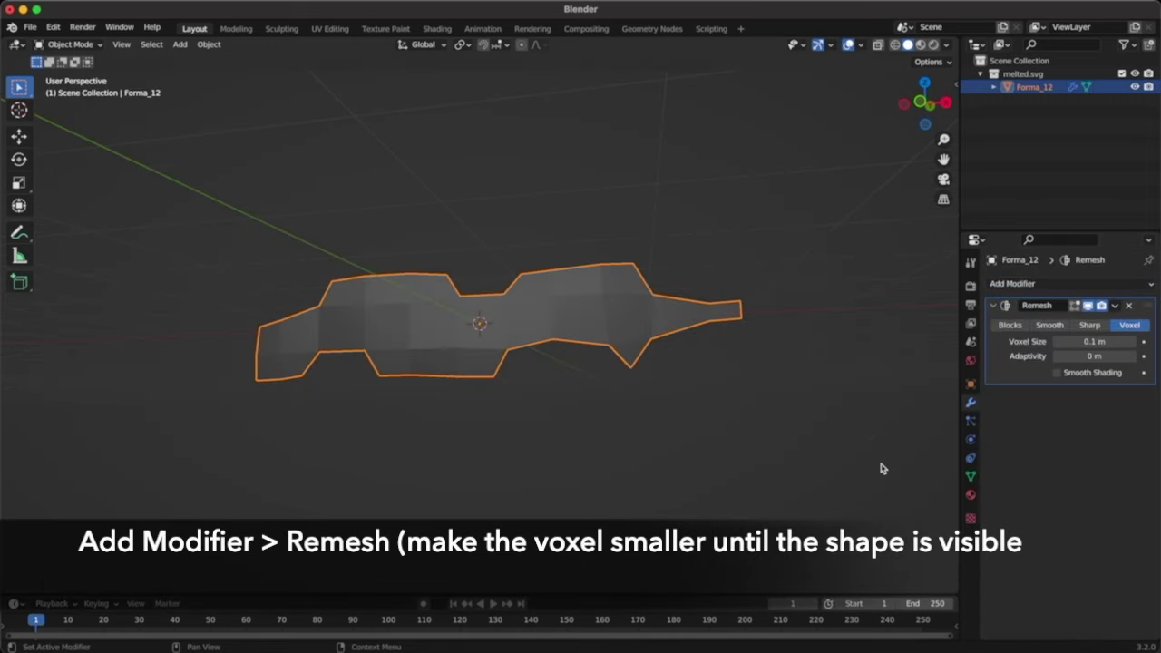
click(1056, 342)
click(1056, 342)
click(1057, 342)
click(1057, 342)
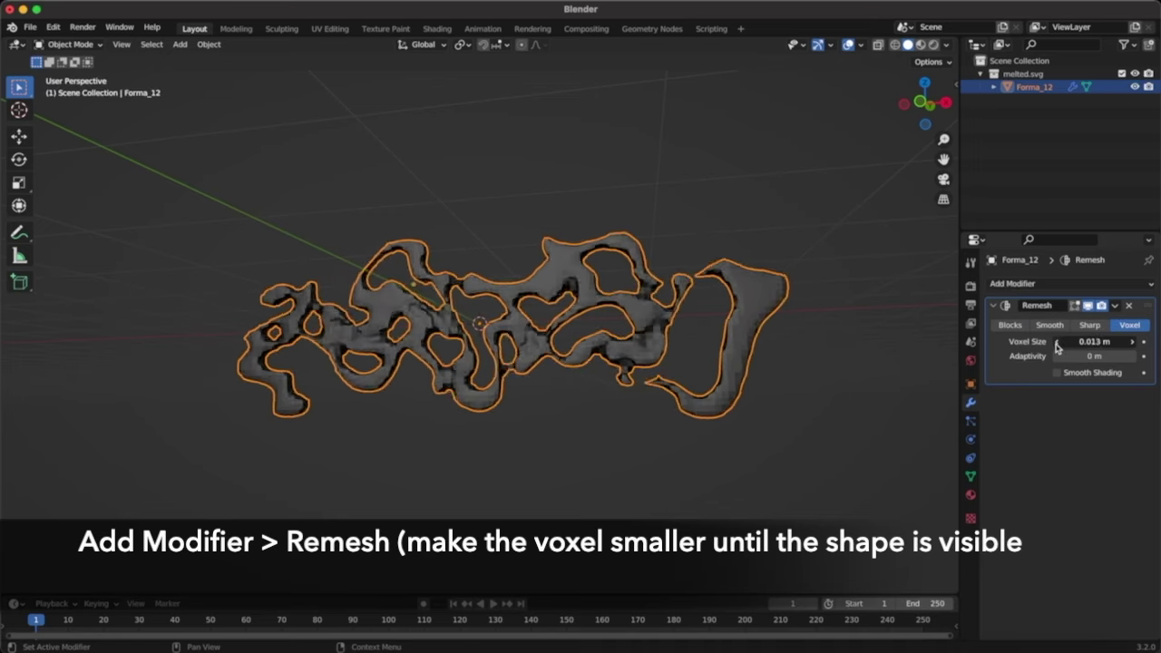
click(1057, 342)
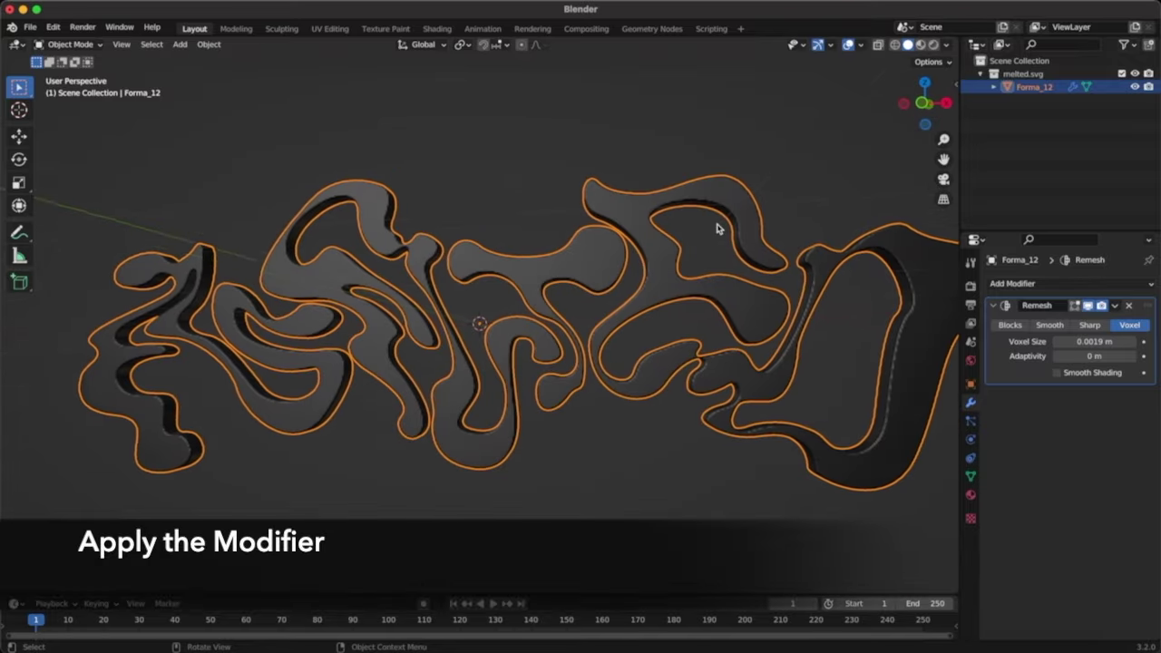
click(1116, 305)
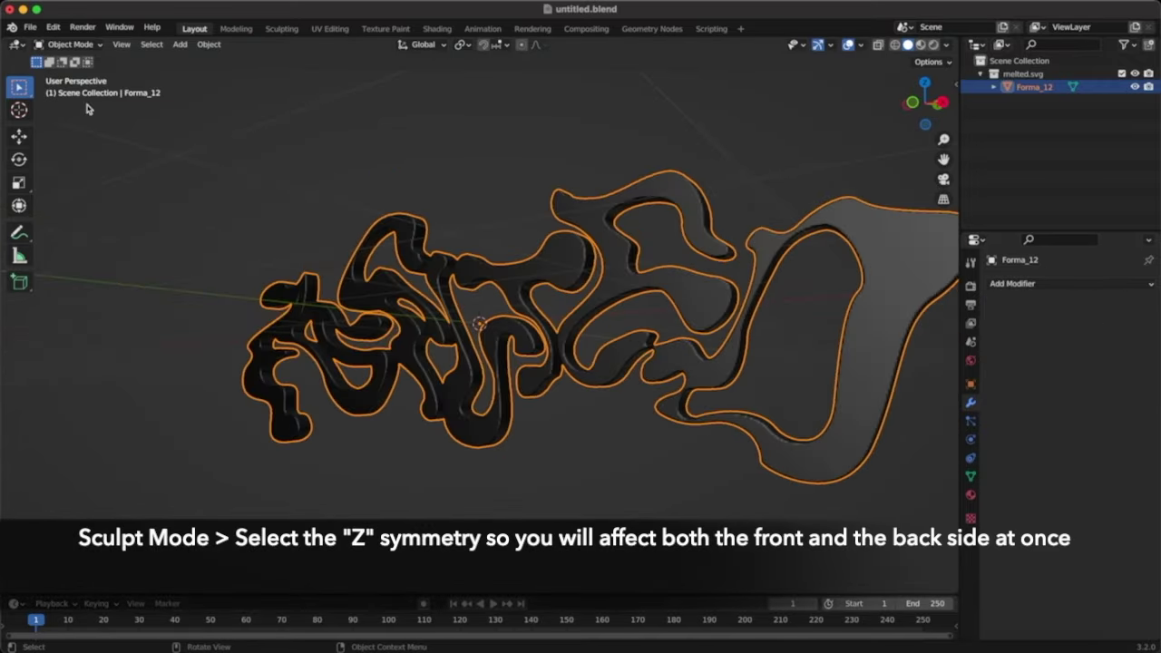
click(73, 43)
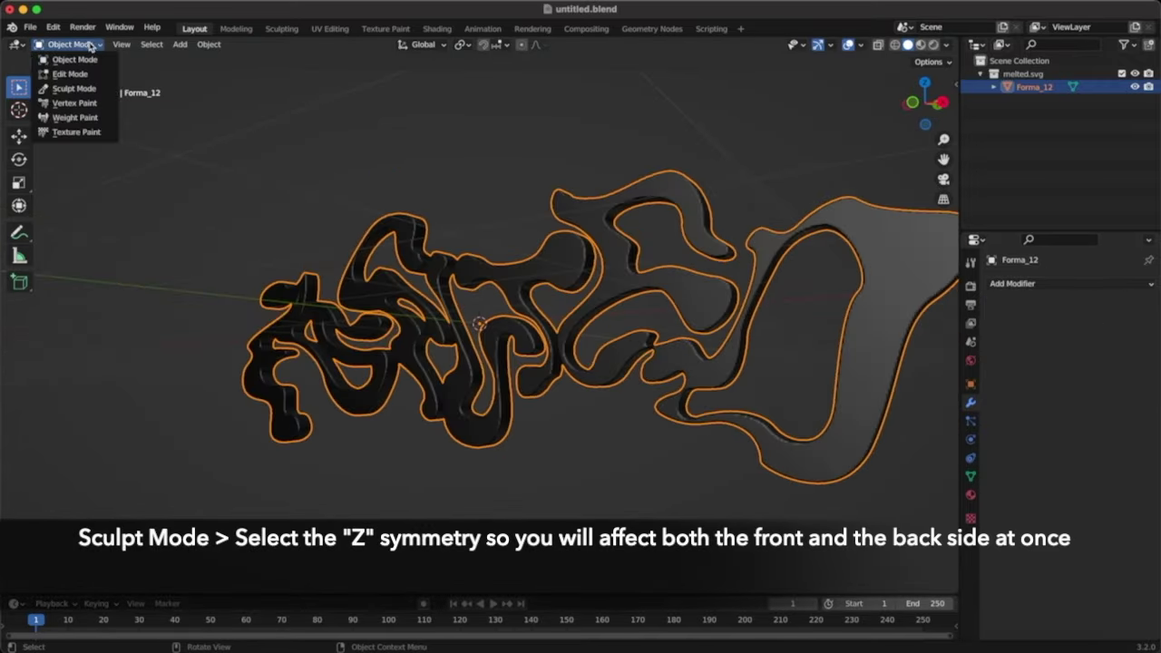
Switch to Sculpt Mode and smooth the lower curl of the lettering
click(74, 89)
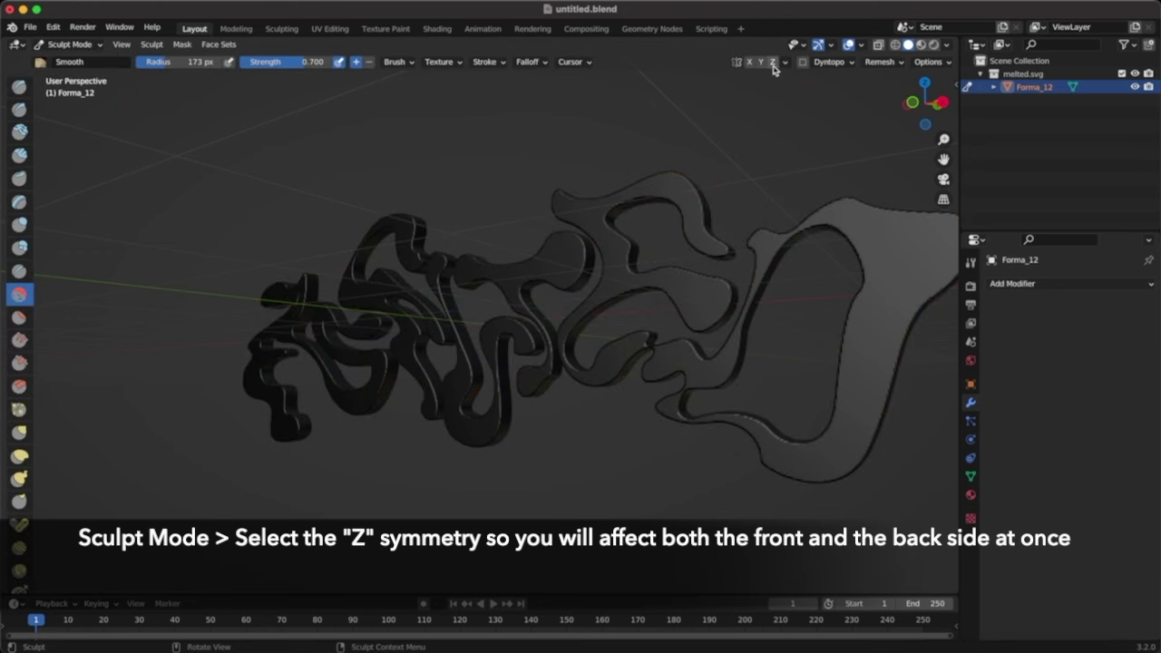
middle_drag(754, 182, 789, 299)
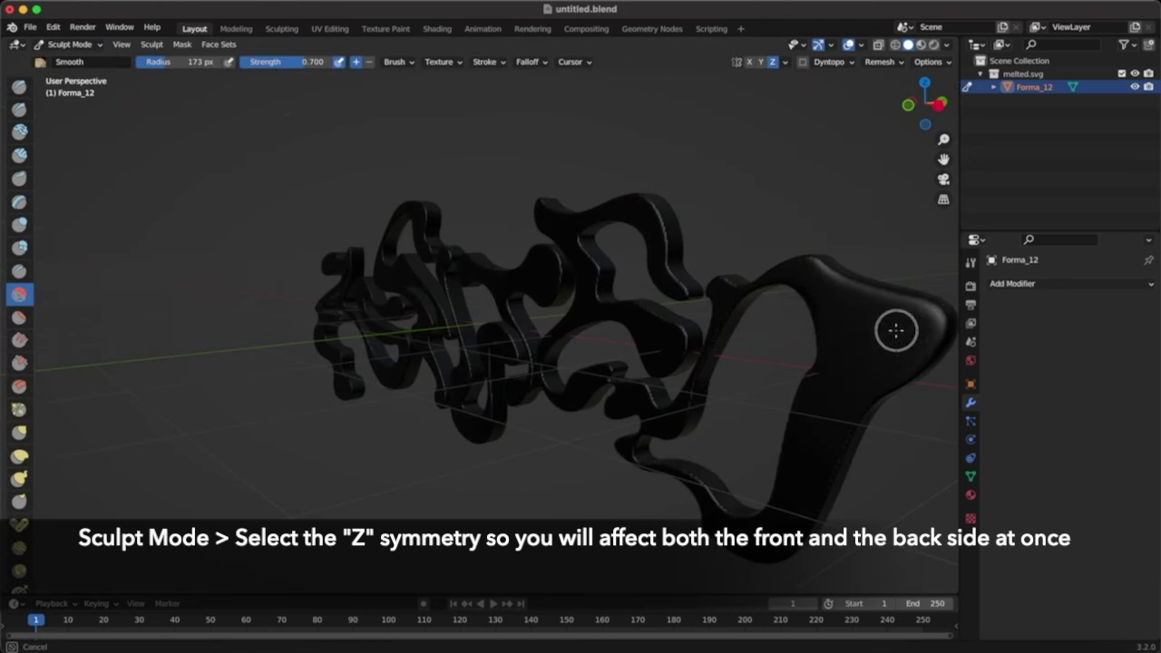
middle_drag(868, 371, 799, 454)
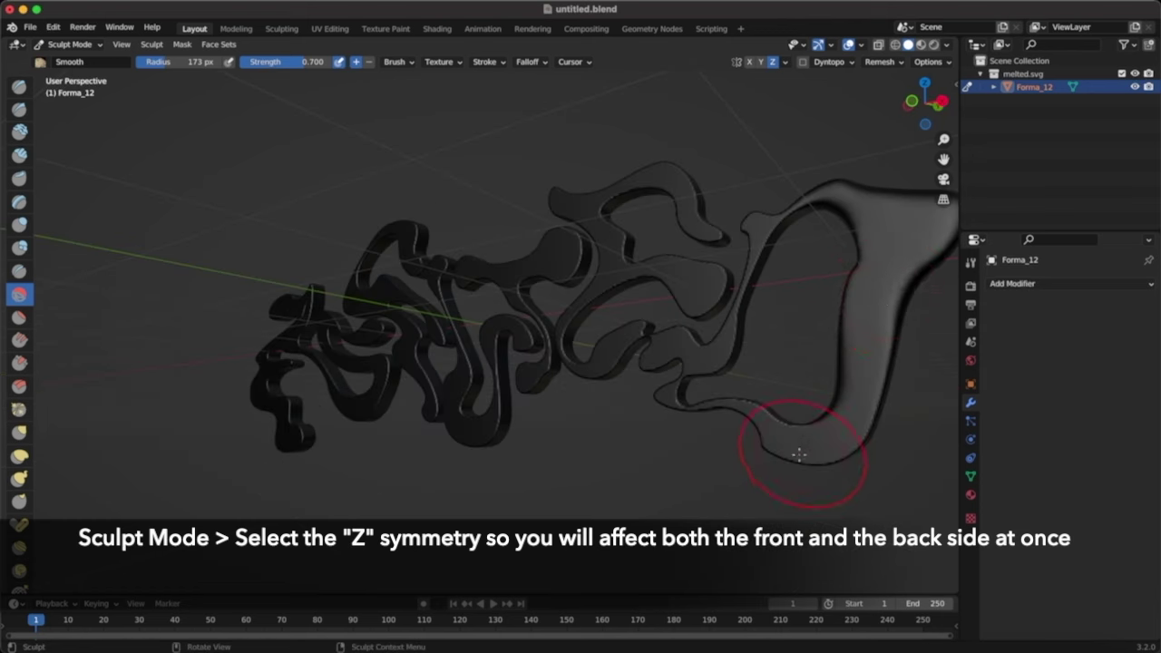
drag(823, 444, 692, 391)
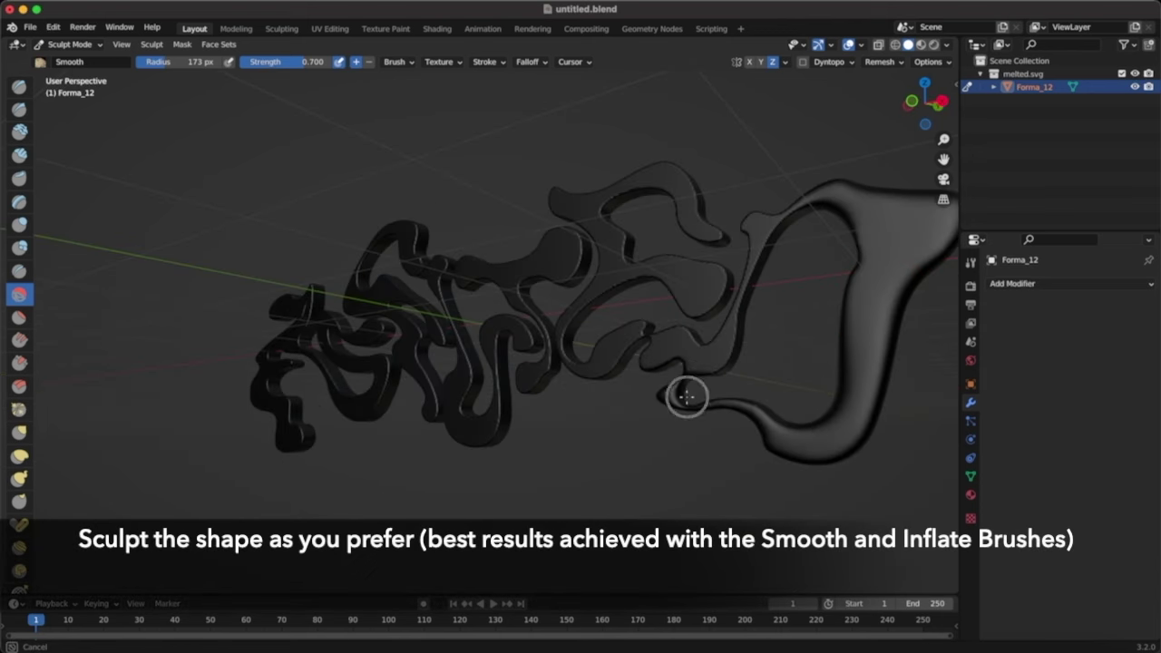
Continue smoothing and inflating the lettering into puffy blobs, checking it from all sides
scroll(753, 228, right, 5)
scroll(754, 229, right, 5)
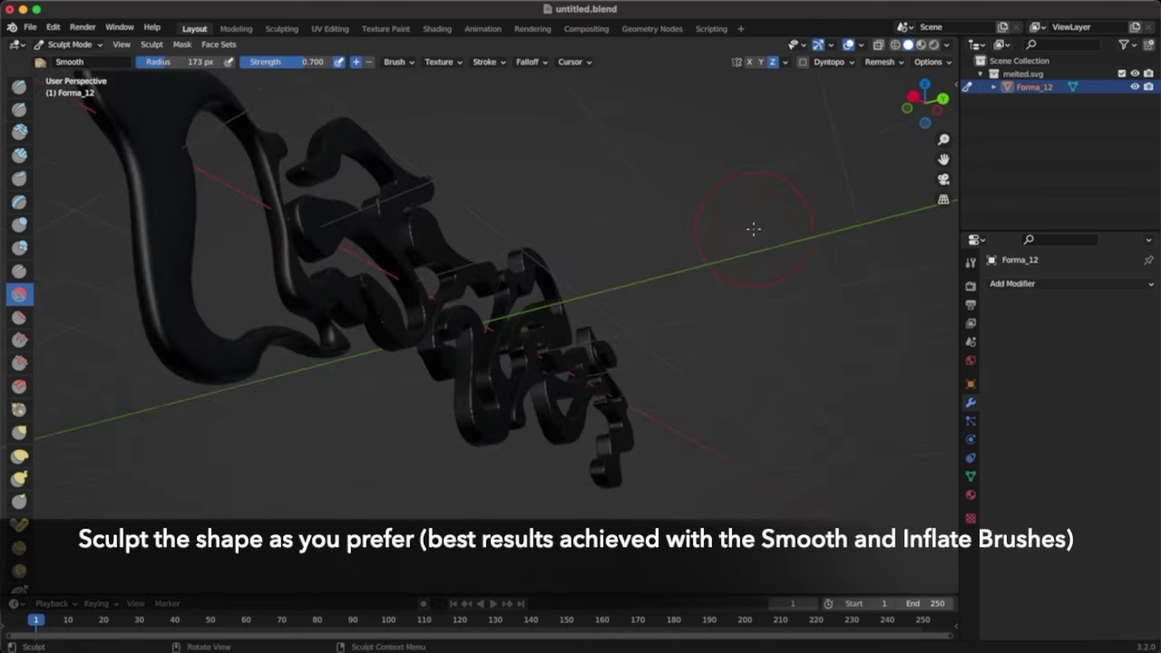
scroll(754, 229, right, 5)
scroll(754, 229, right, 3)
scroll(753, 228, right, 5)
scroll(754, 229, right, 5)
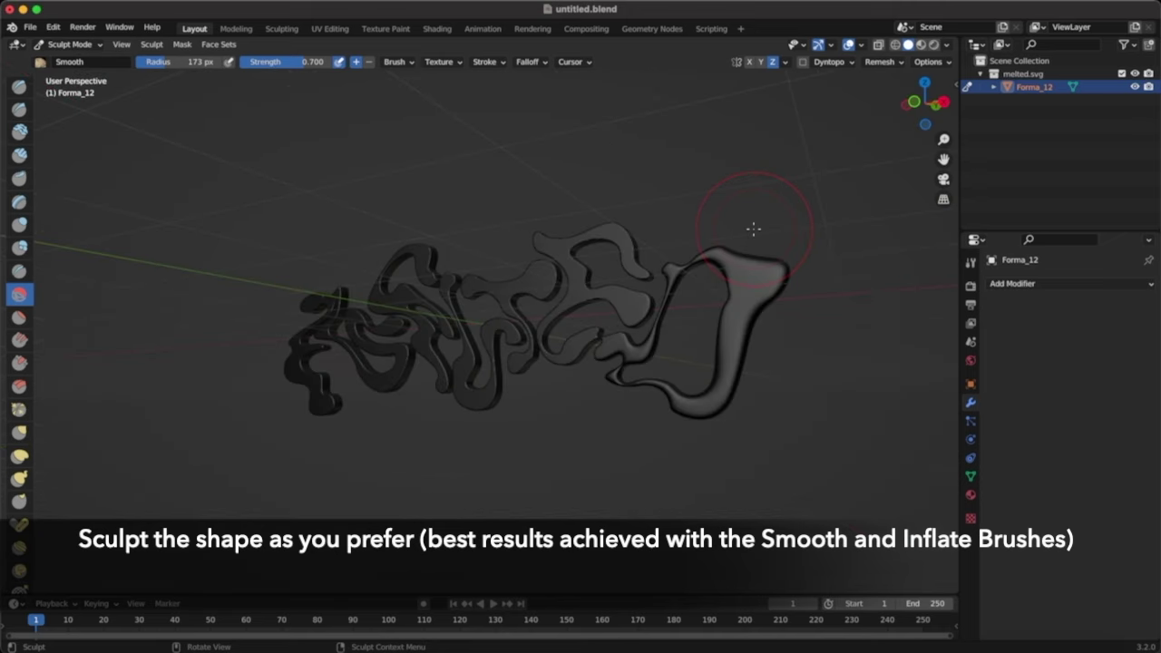
scroll(752, 228, right, 5)
scroll(749, 236, right, 5)
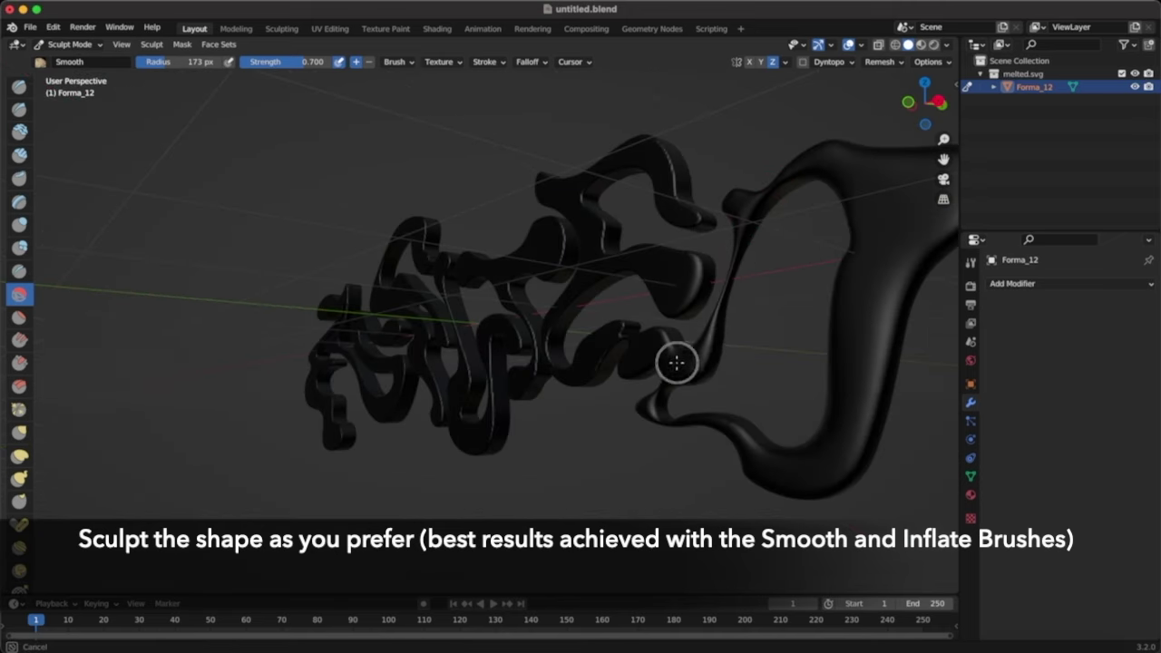
scroll(650, 350, right, 5)
scroll(635, 337, right, 5)
scroll(593, 339, right, 3)
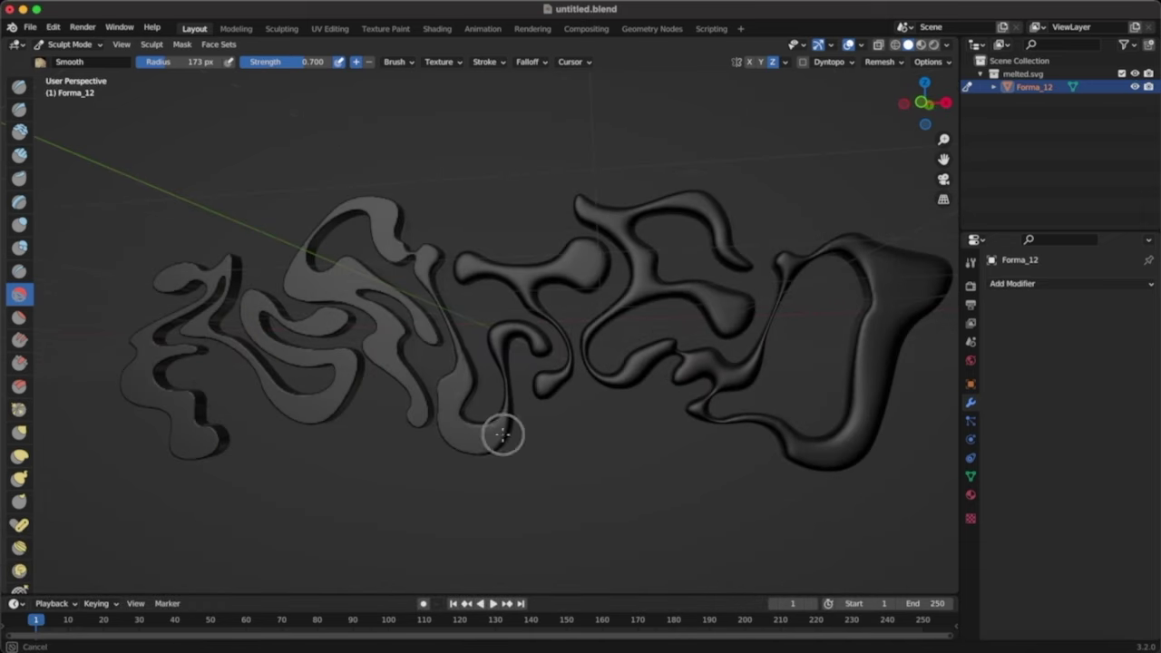
scroll(409, 217, right, 3)
scroll(405, 415, right, 3)
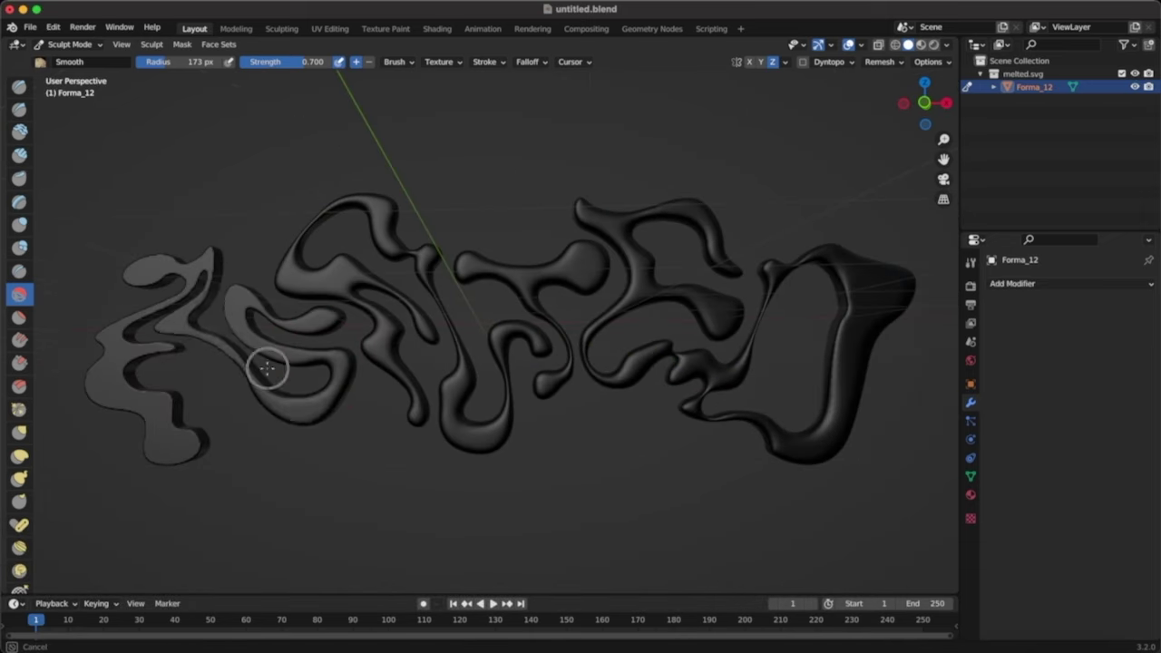
middle_drag(357, 309, 343, 398)
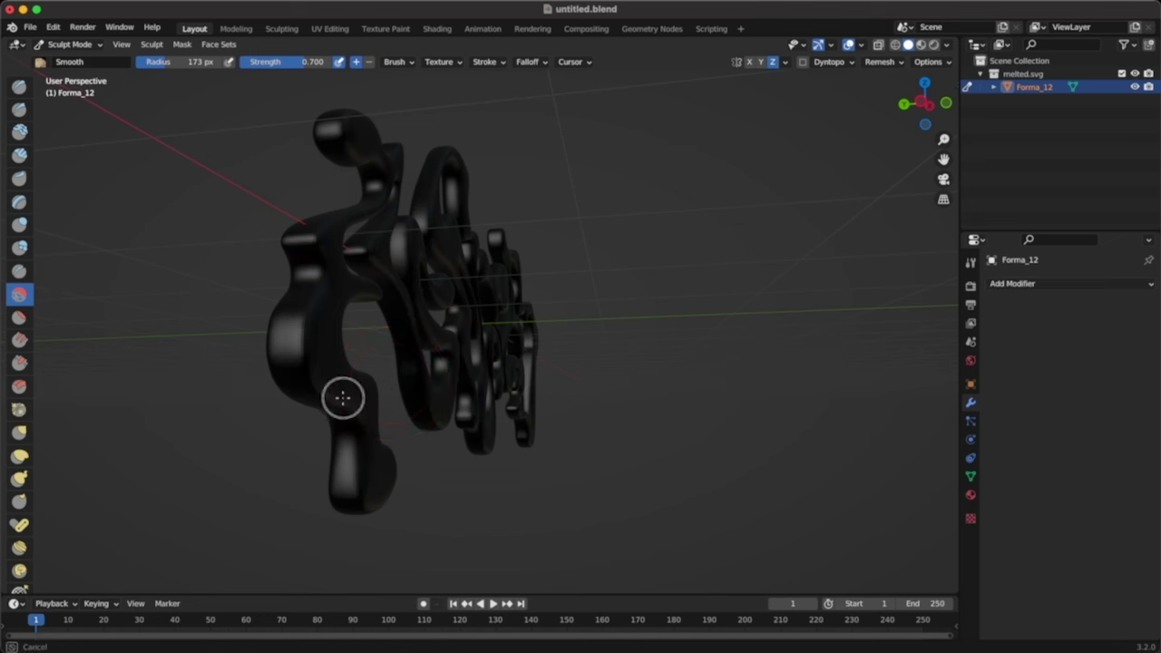
mouse_move(336, 220)
middle_down()
mouse_move(358, 215)
mouse_move(345, 345)
mouse_move(721, 334)
mouse_move(747, 360)
mouse_move(391, 254)
middle_up()
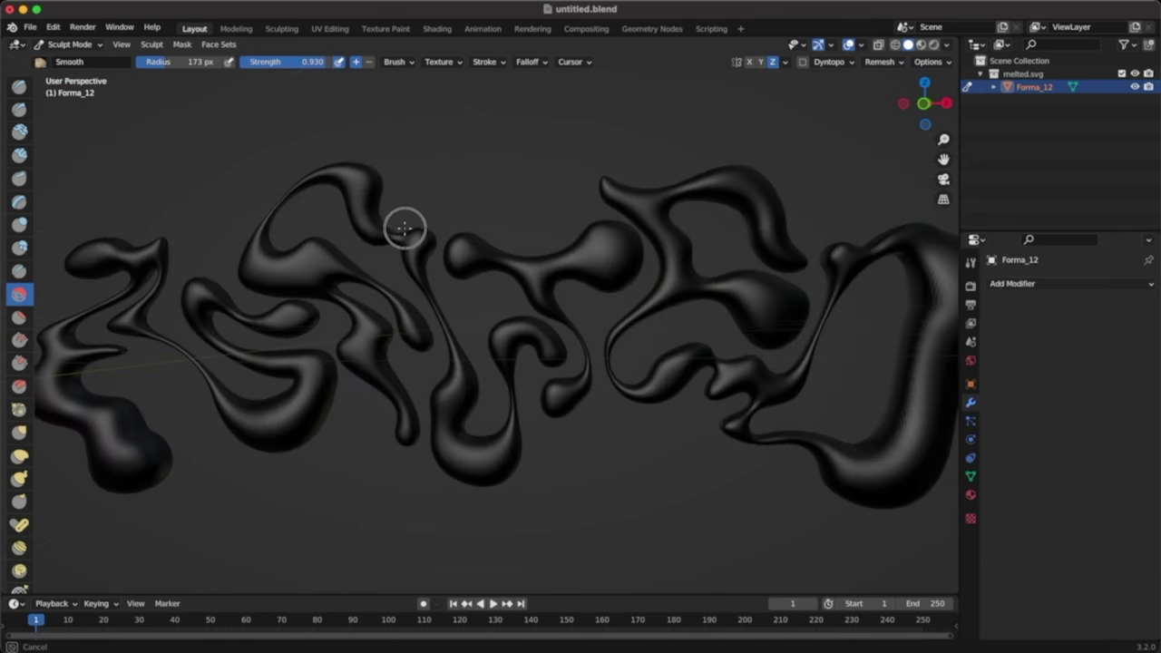
scroll(463, 180, up, 3)
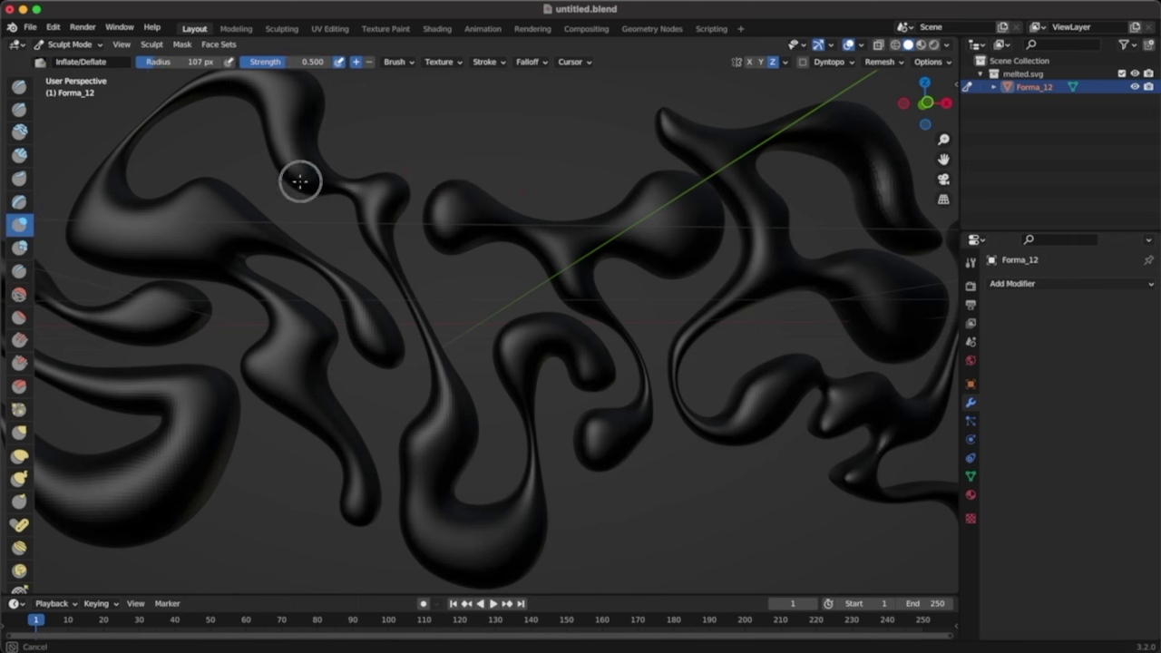
mouse_move(400, 203)
middle_down()
mouse_move(716, 362)
mouse_move(686, 402)
mouse_move(508, 379)
middle_up()
middle_drag(414, 242, 415, 242)
click(70, 43)
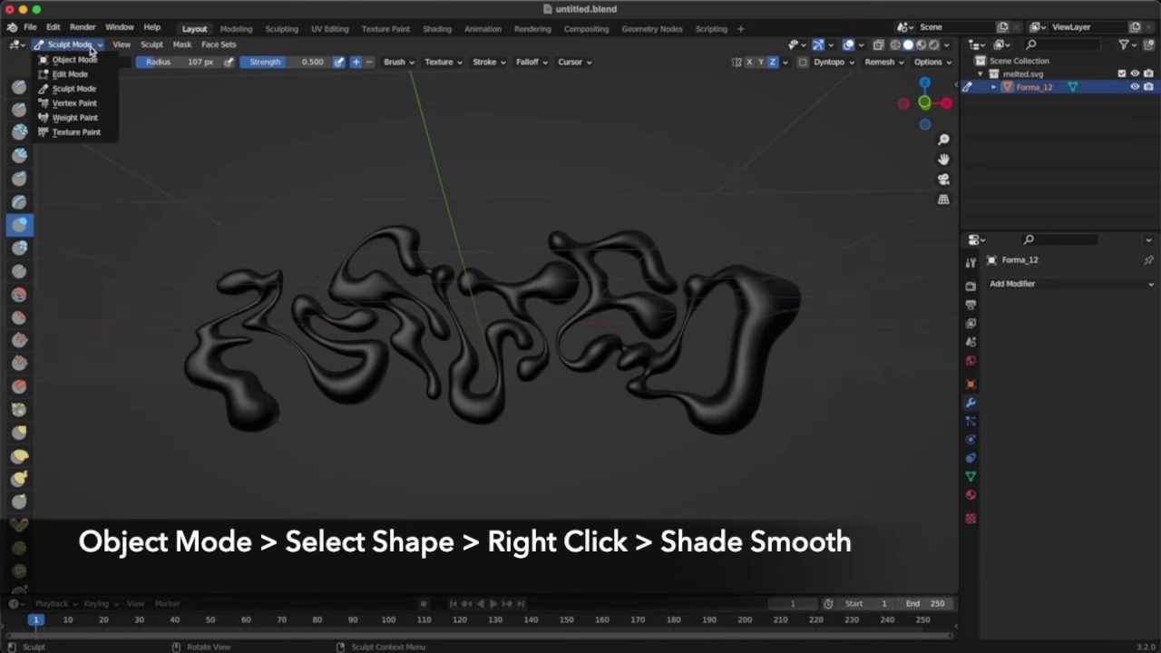
Return to Object Mode and shade the lettering smooth
click(72, 55)
right_click(439, 241)
click(403, 207)
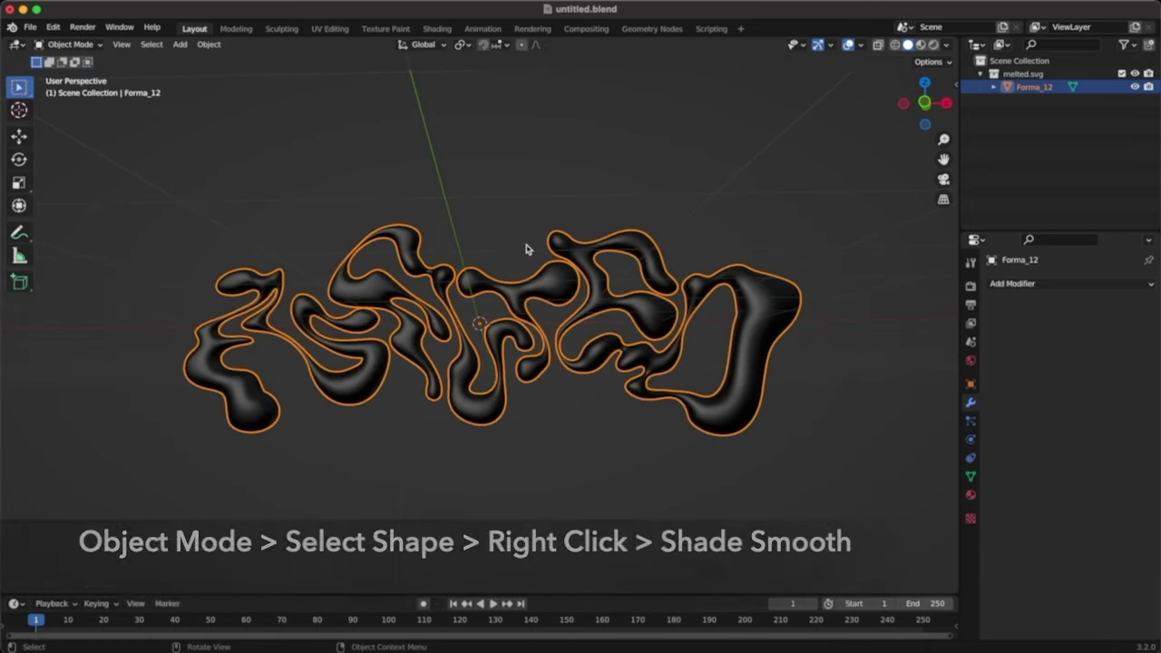
Add a camera and set its X rotation to 90°
key(shift+a)
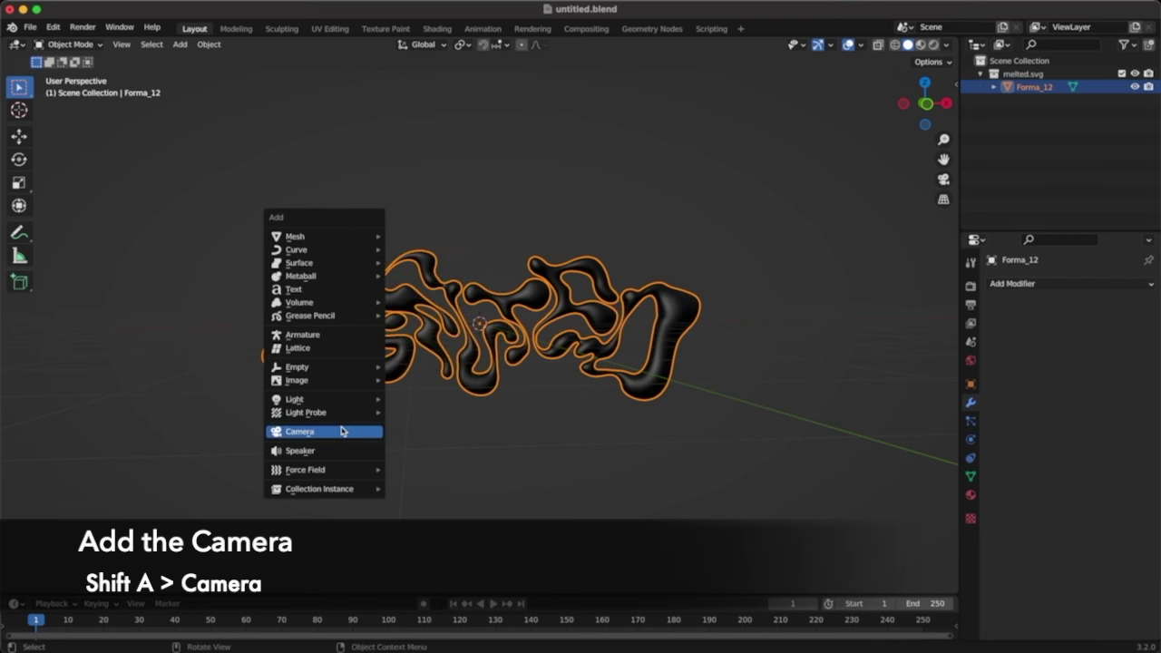
click(342, 431)
middle_drag(531, 323, 973, 386)
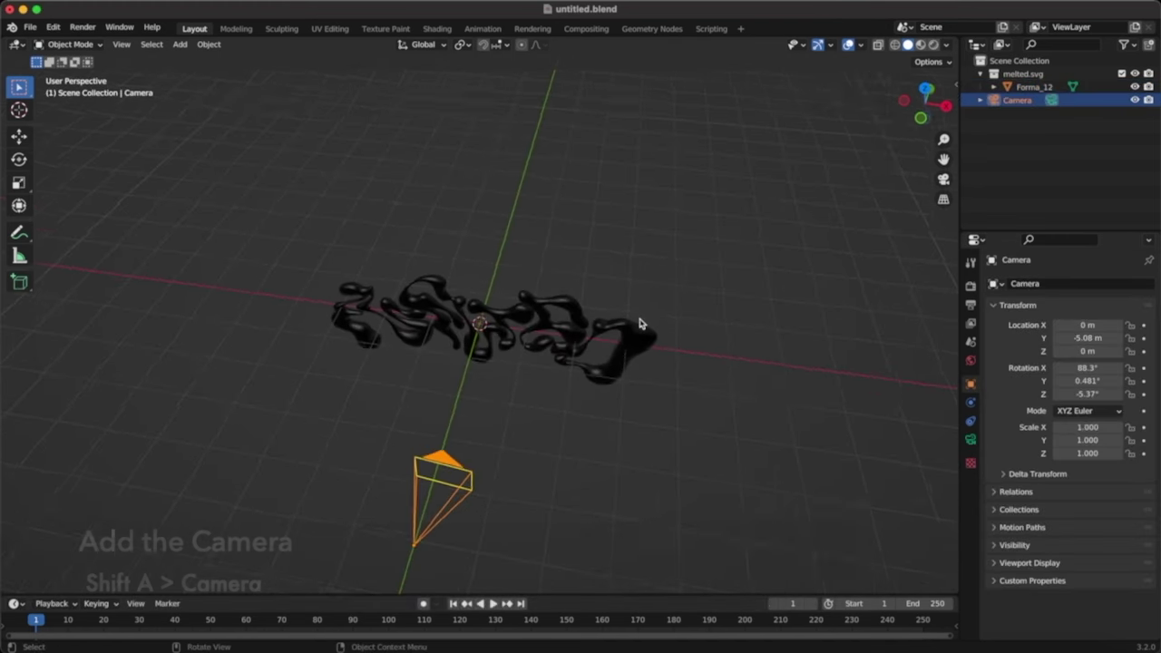
double_click(1087, 367)
text(90)
key(Return)
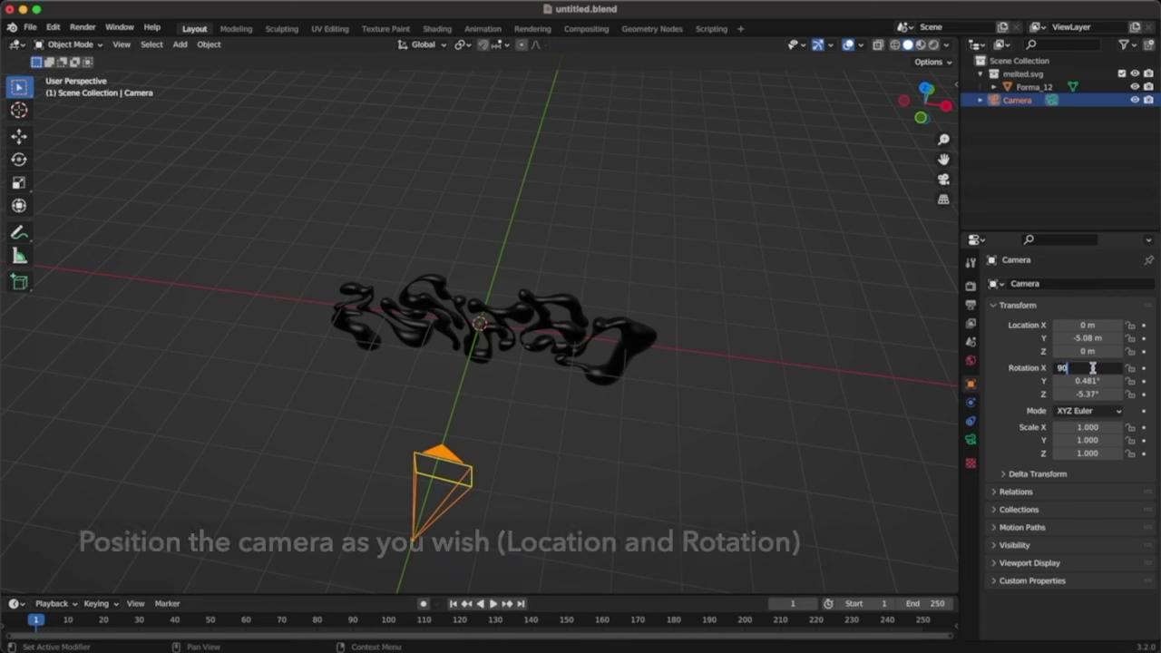
View through the camera, move it to Y -10.88 m, and split the viewport in two
click(120, 45)
click(338, 190)
drag(1043, 336, 998, 335)
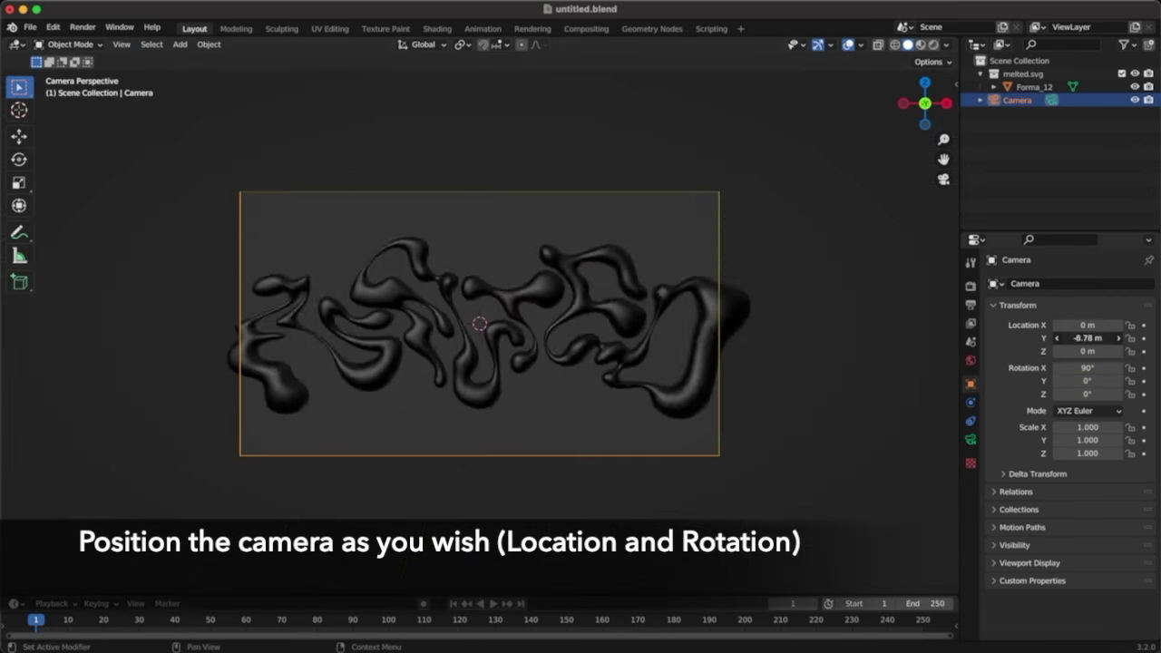
drag(931, 40, 506, 54)
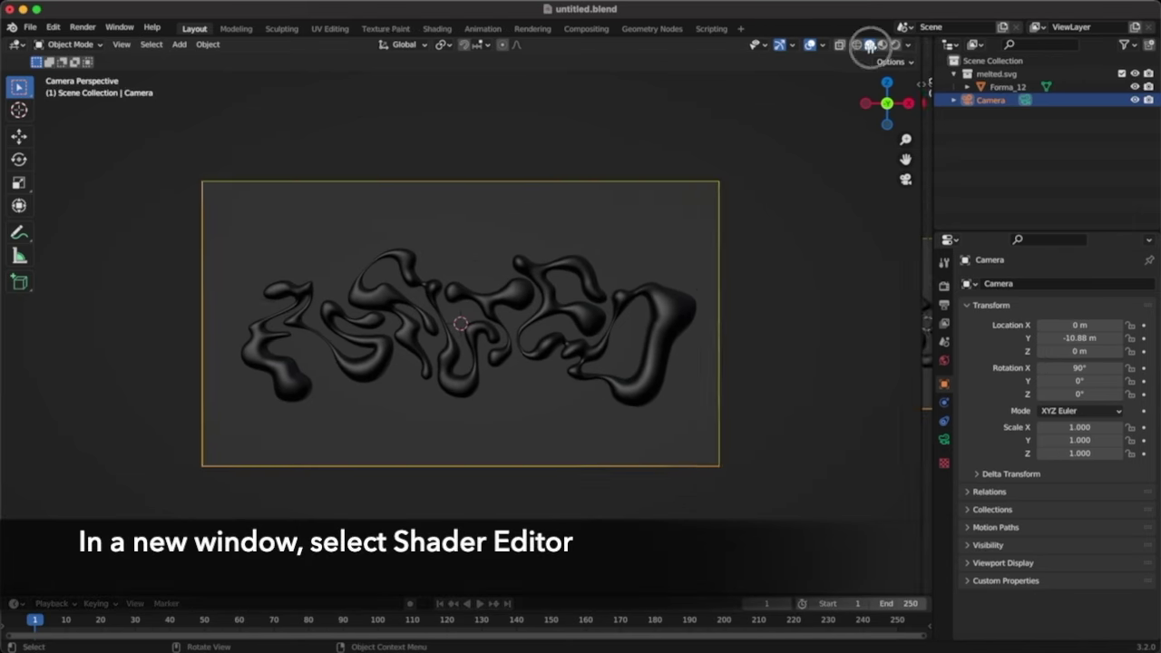
Turn the right area into a Shader Editor showing the World nodes
click(523, 45)
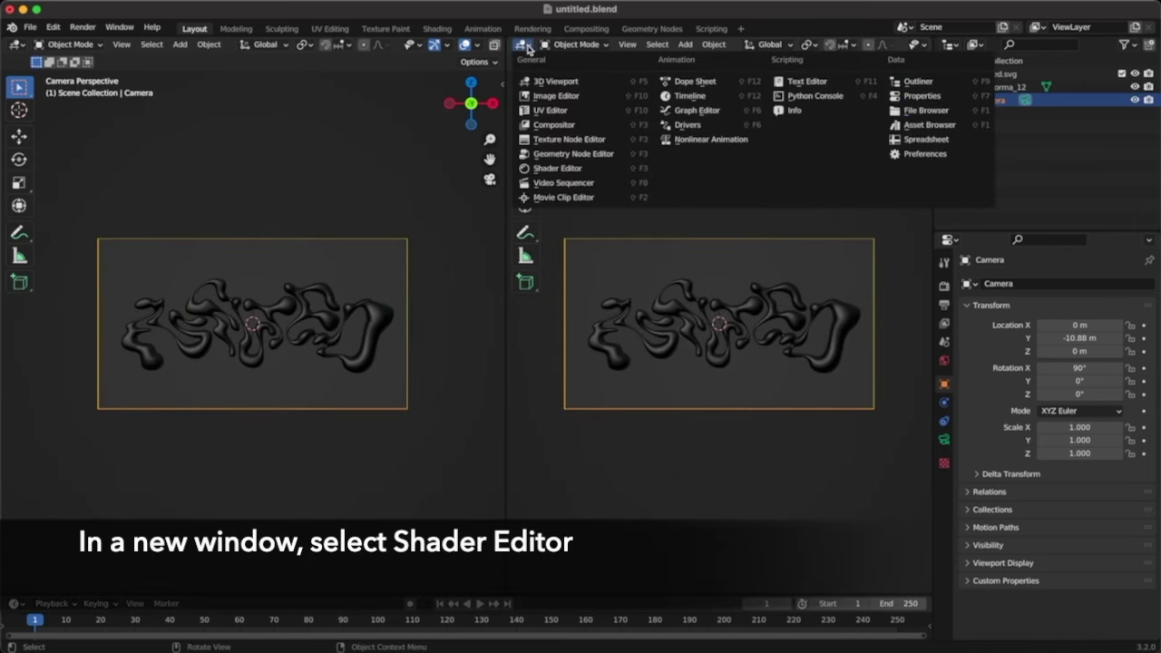
click(554, 167)
drag(786, 181, 929, 191)
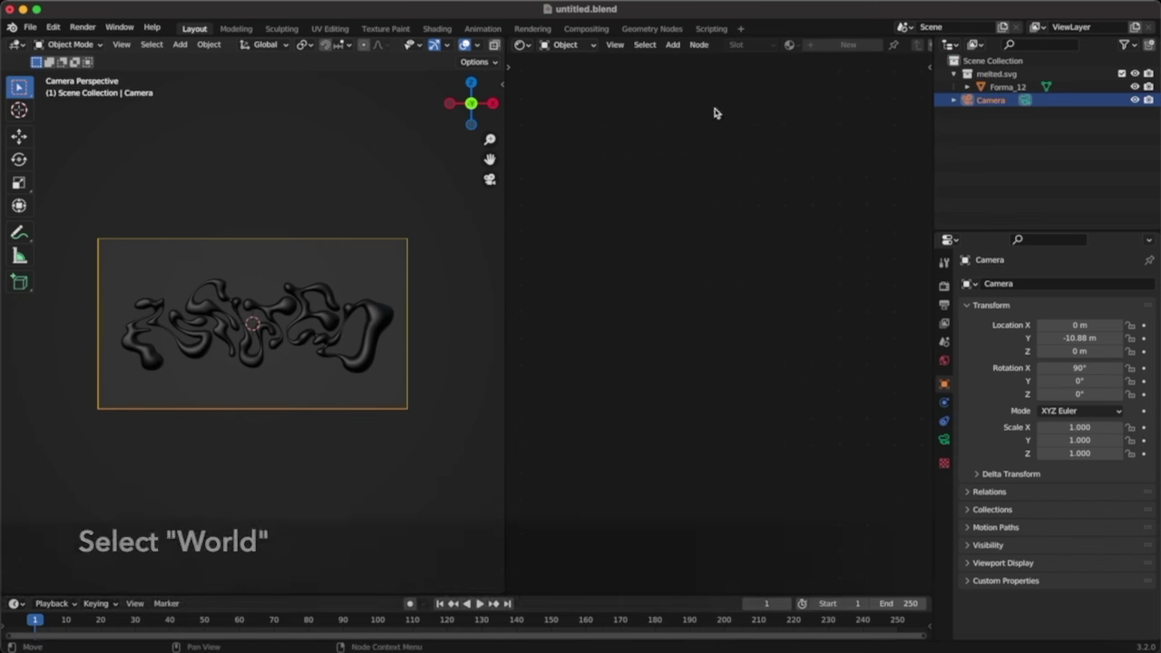
click(571, 74)
scroll(671, 235, up, 4)
Add an Environment Texture node loaded with urban_street_04_8k.hdr and preview in Rendered shading
click(673, 45)
click(690, 61)
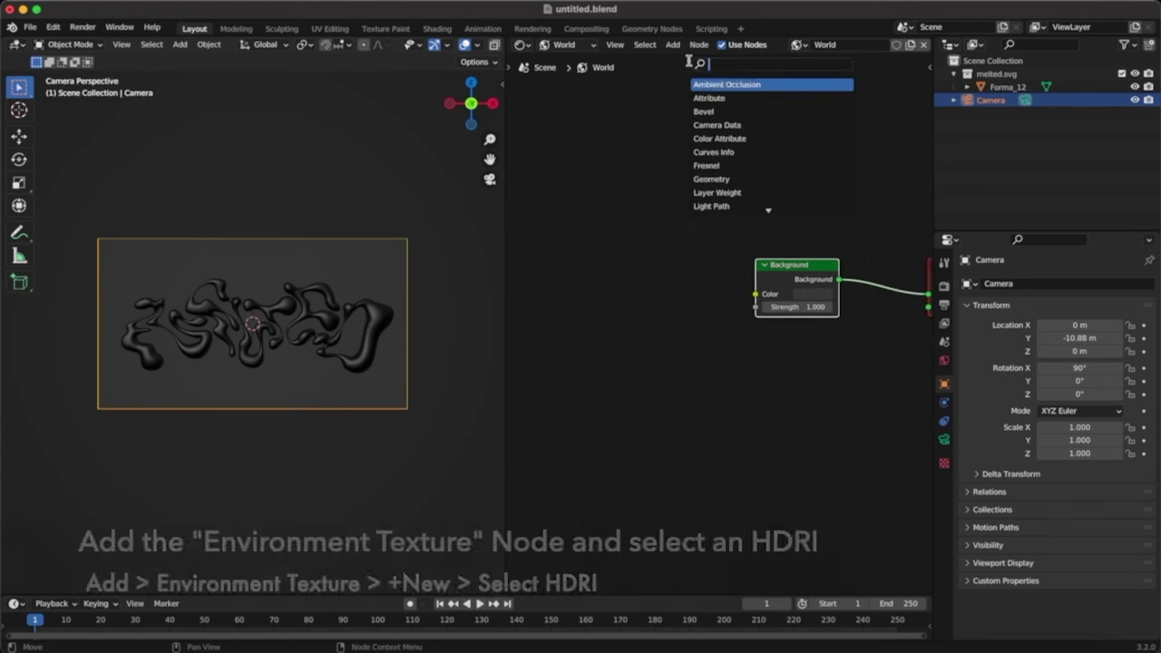
text(enviro)
key(Return)
click(510, 300)
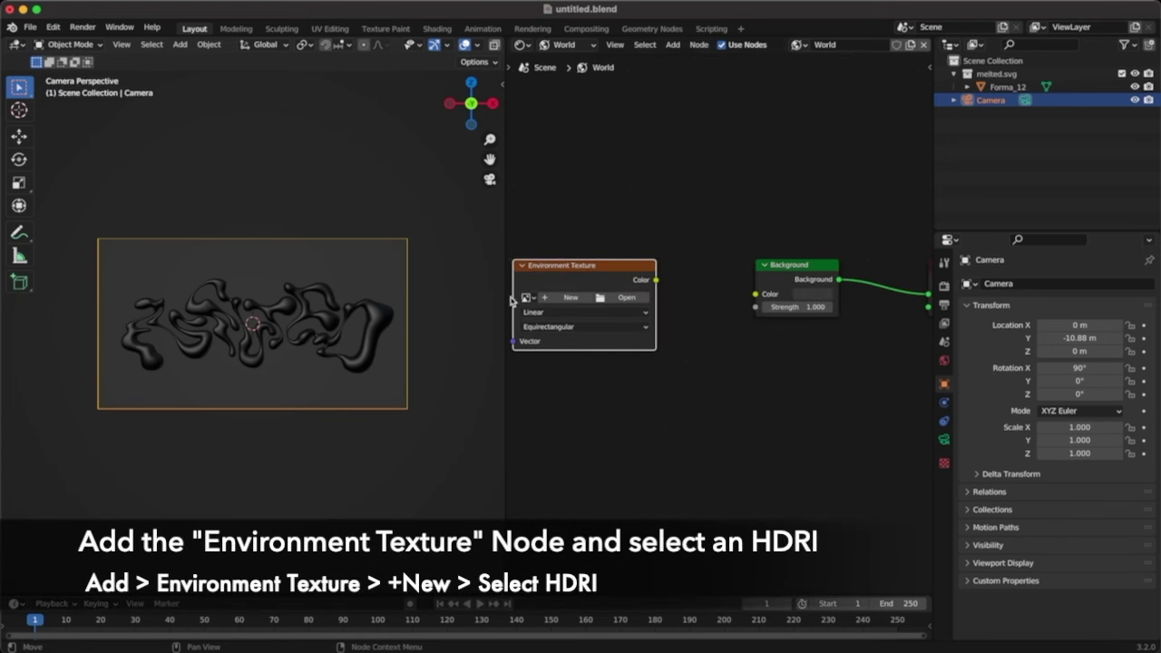
click(626, 297)
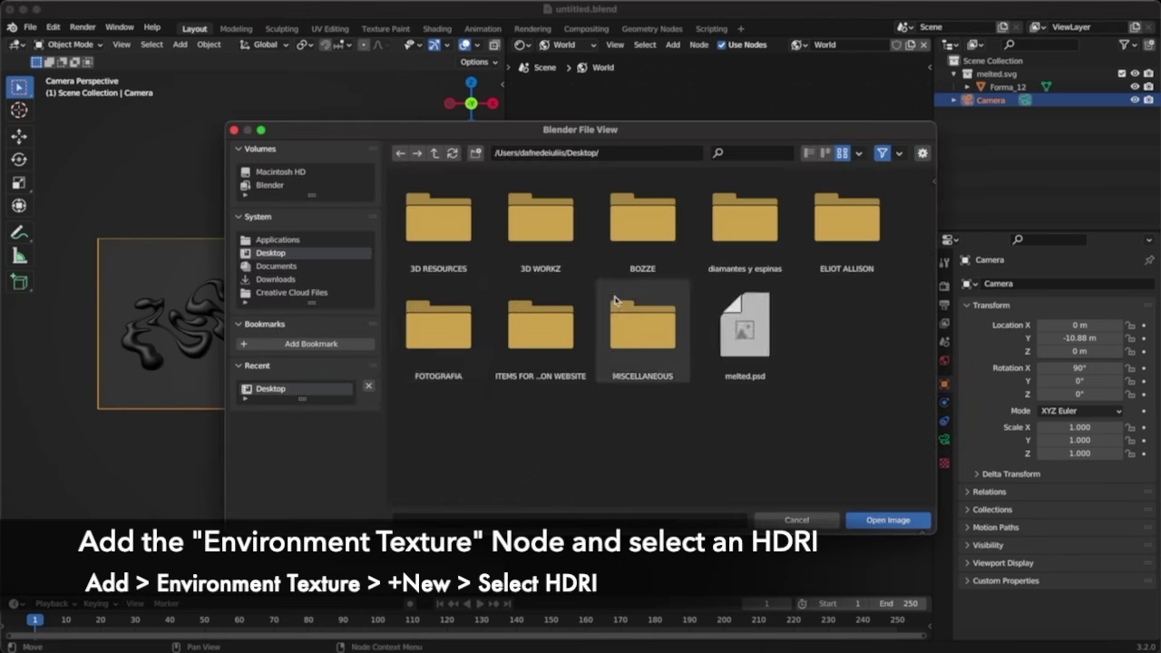
click(274, 334)
click(642, 236)
click(889, 521)
scroll(485, 48, down, 1)
click(480, 44)
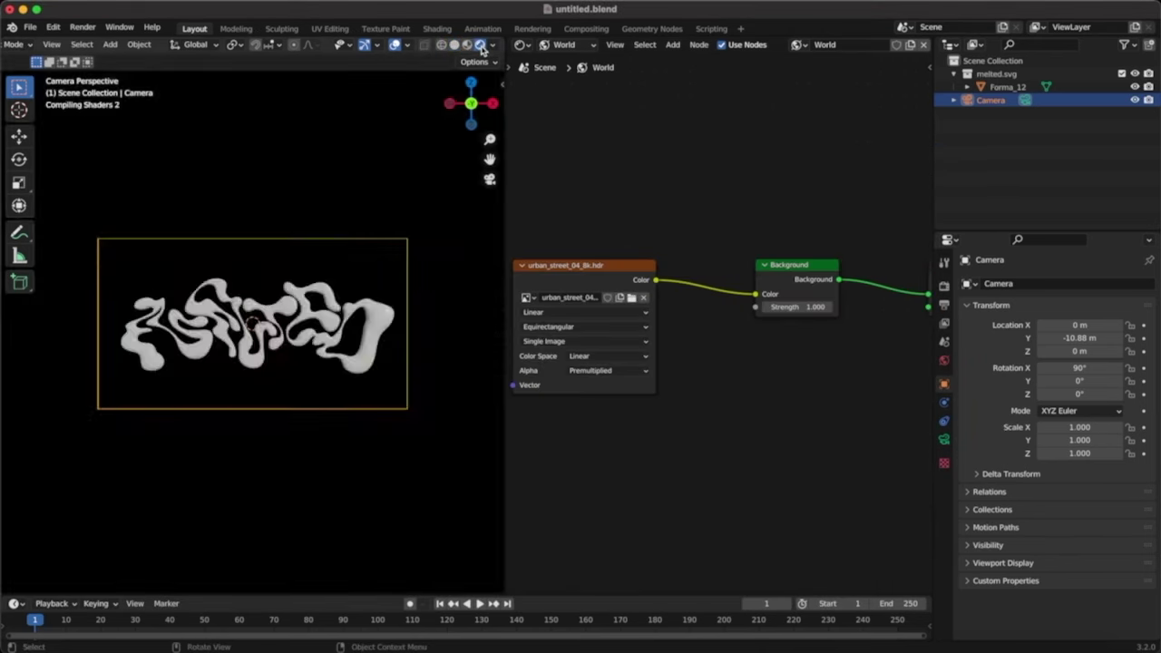
Add Texture Coordinate and Mapping nodes wired Generated → Mapping → HDRI texture vector
middle_drag(602, 289, 714, 283)
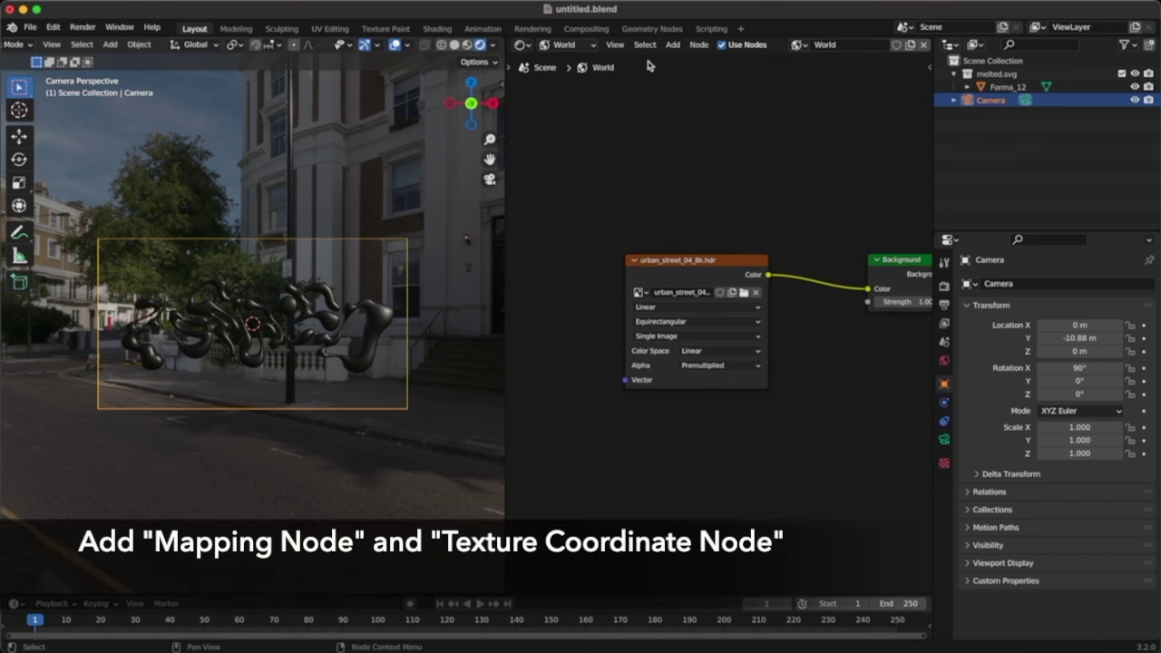
click(689, 62)
text(ma)
key(Return)
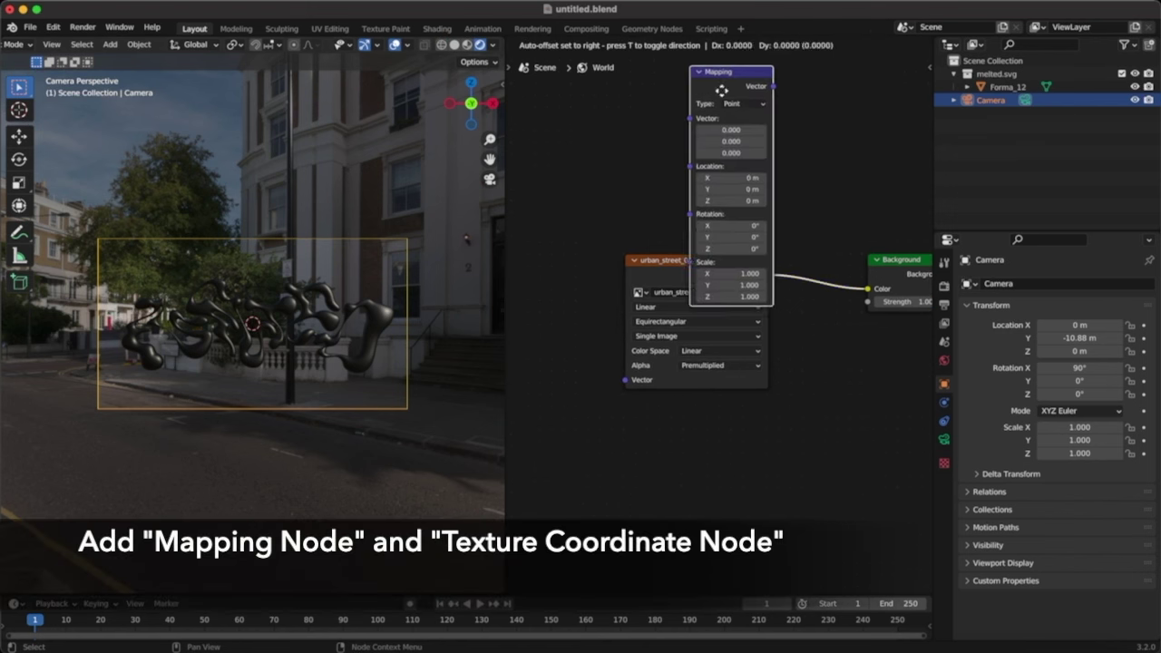
click(510, 263)
click(692, 59)
text(texture coo)
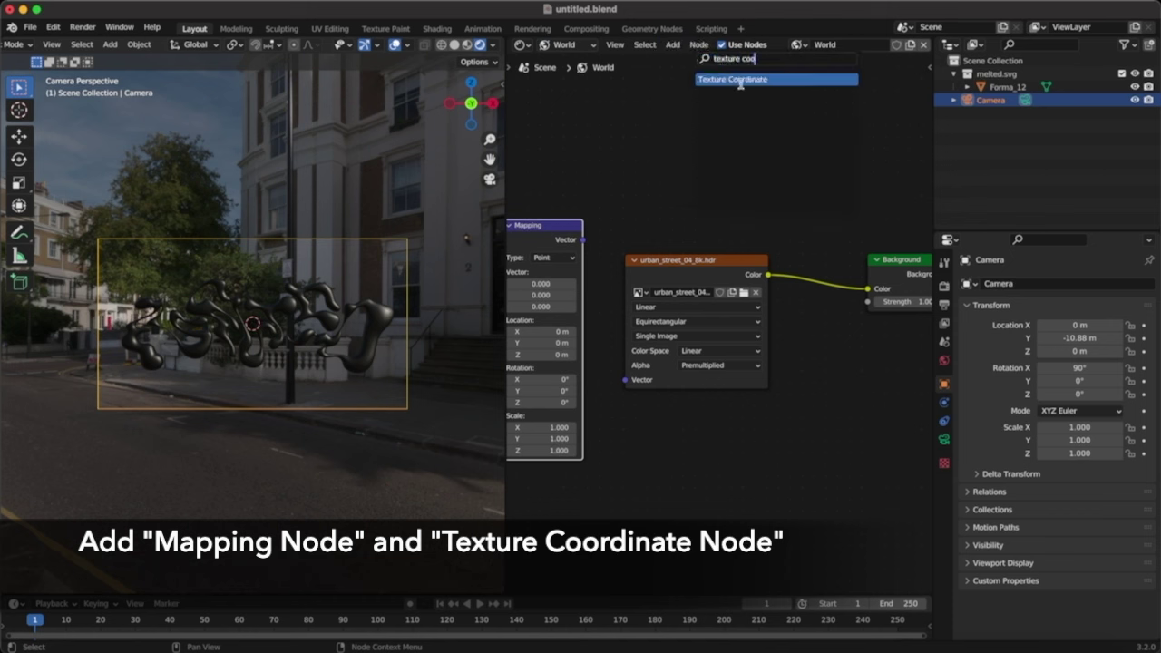
key(Return)
click(597, 214)
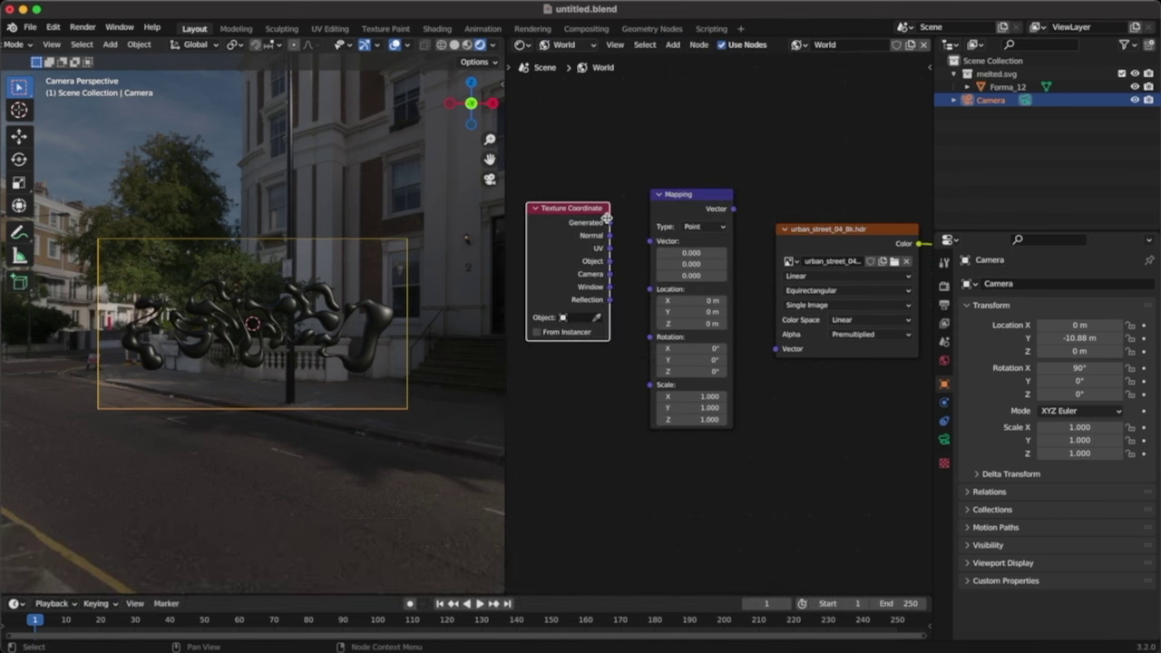
drag(648, 244, 649, 241)
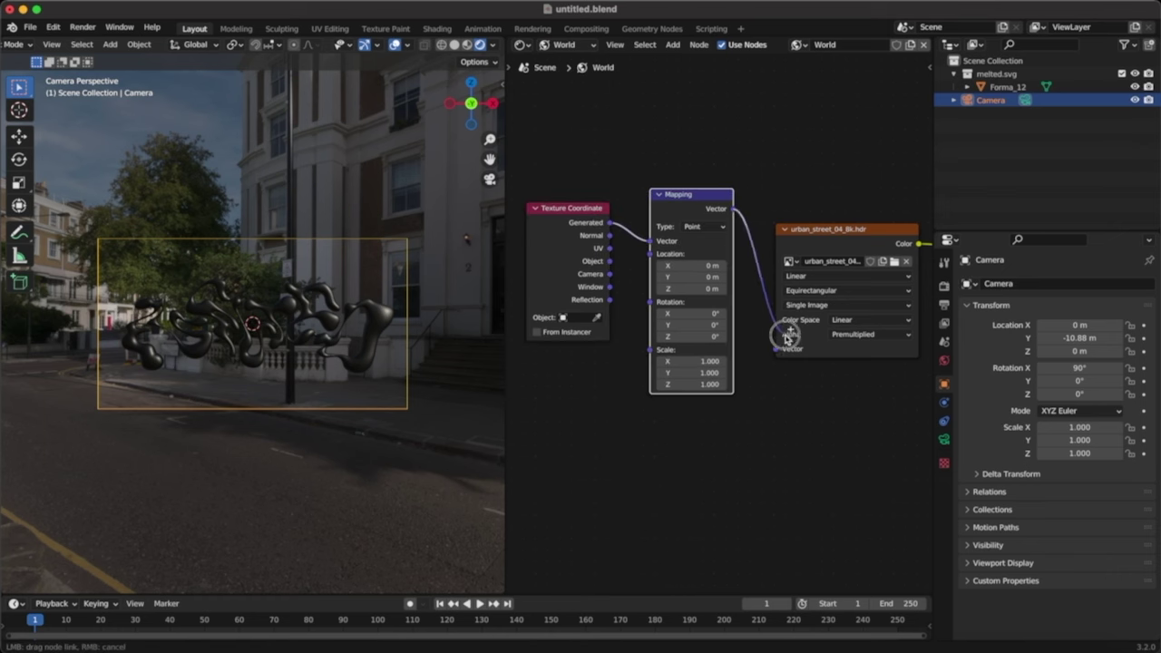
drag(784, 354, 780, 351)
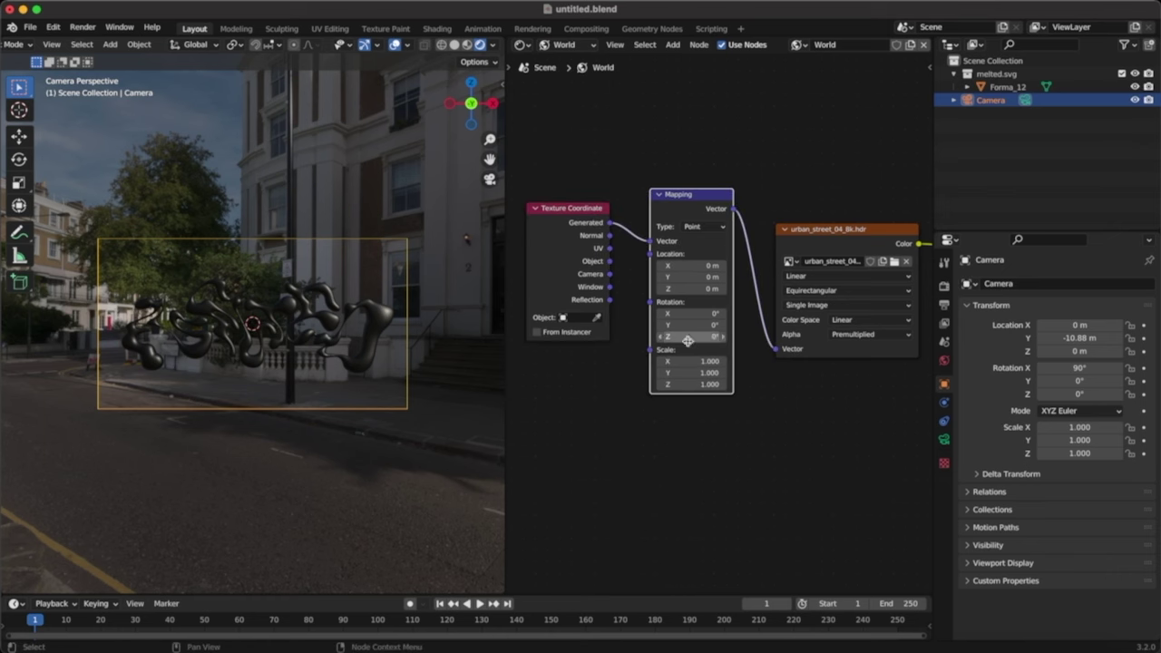
Rotate the HDRI 38.2° on Z via Mapping, then show the object's SVGMat material
drag(688, 340, 726, 340)
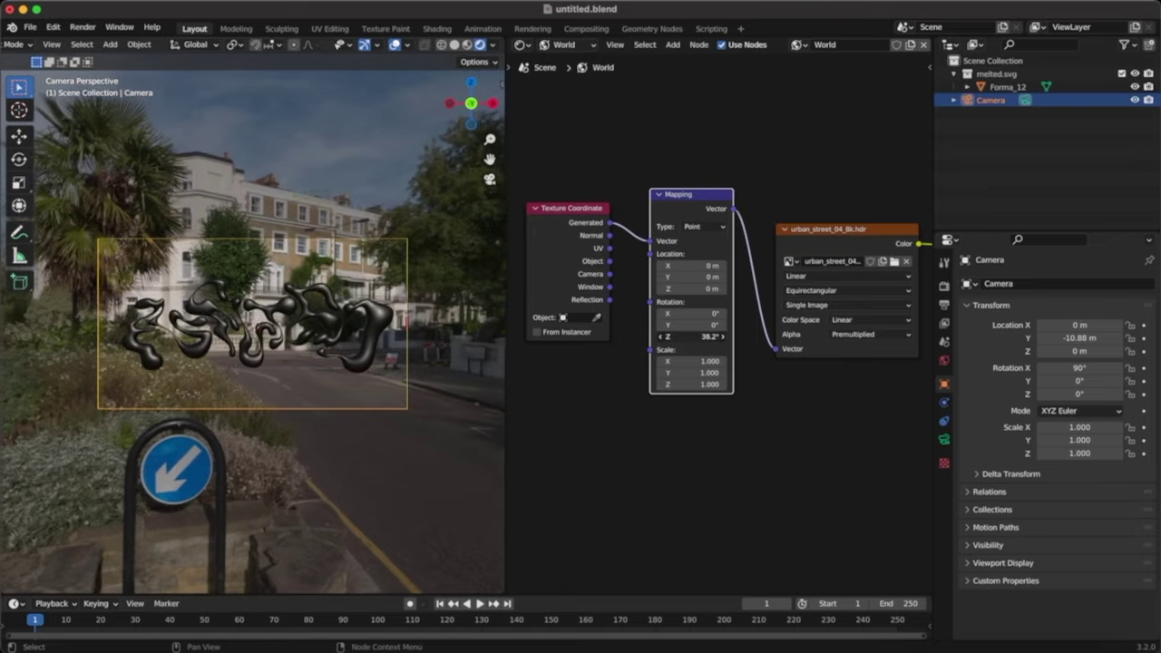
click(590, 46)
click(587, 61)
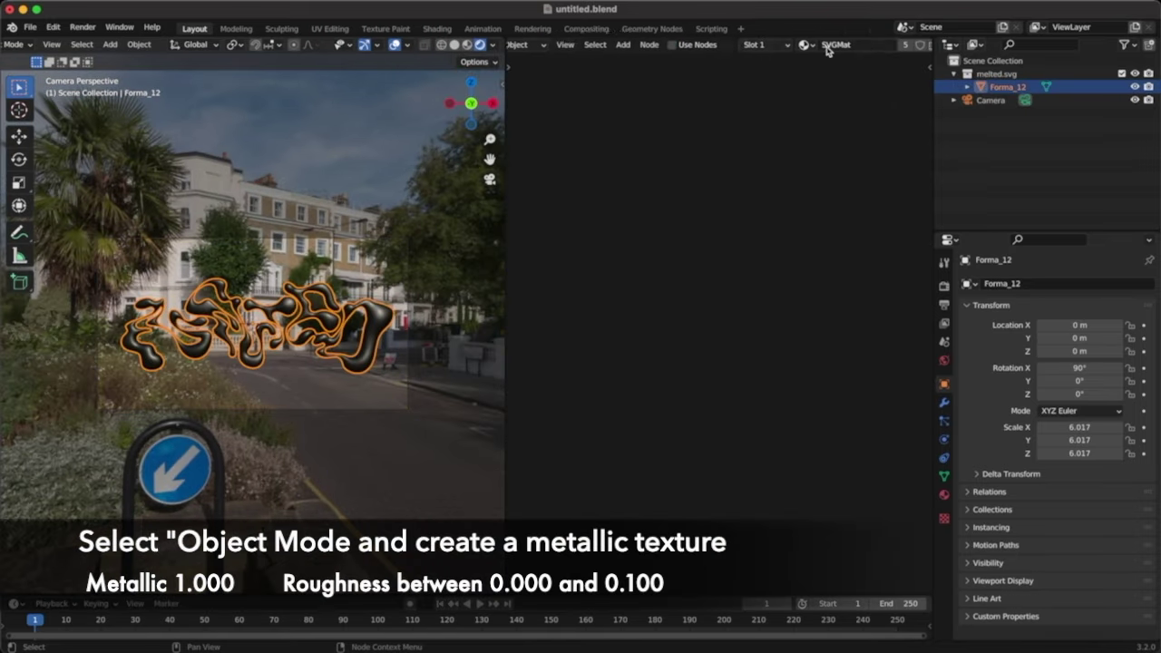
Replace SVGMat with a new Material.001 at Metallic 1.000 and Roughness 0.050
click(834, 46)
click(774, 46)
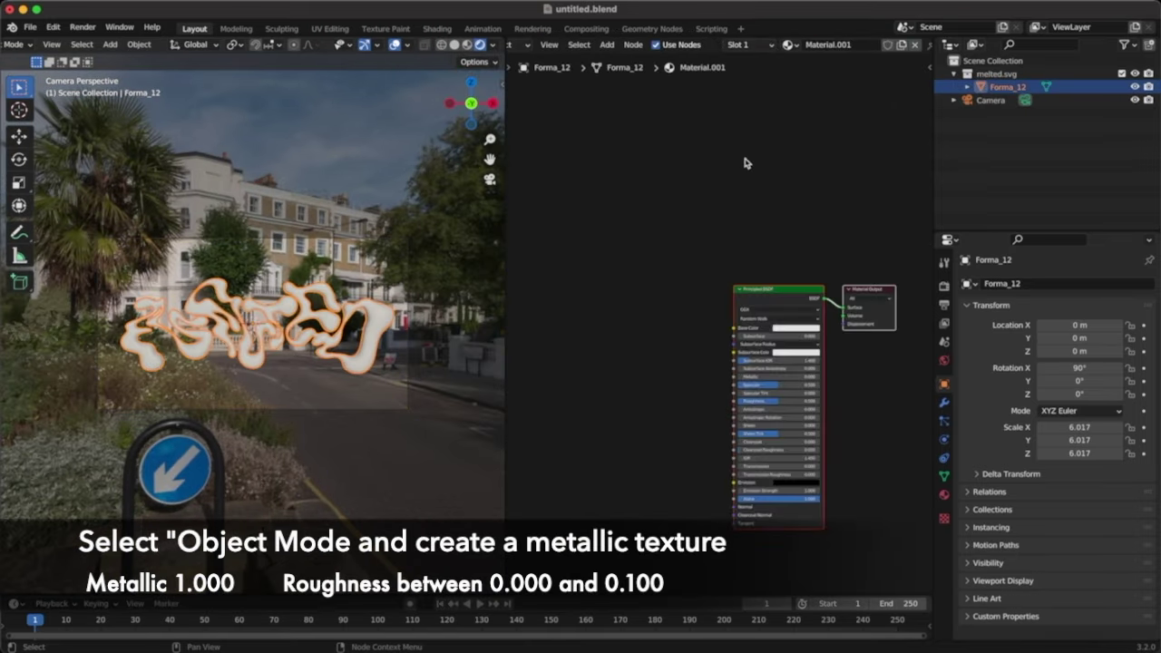
scroll(726, 236, up, 4)
drag(726, 302, 797, 303)
drag(709, 343, 648, 343)
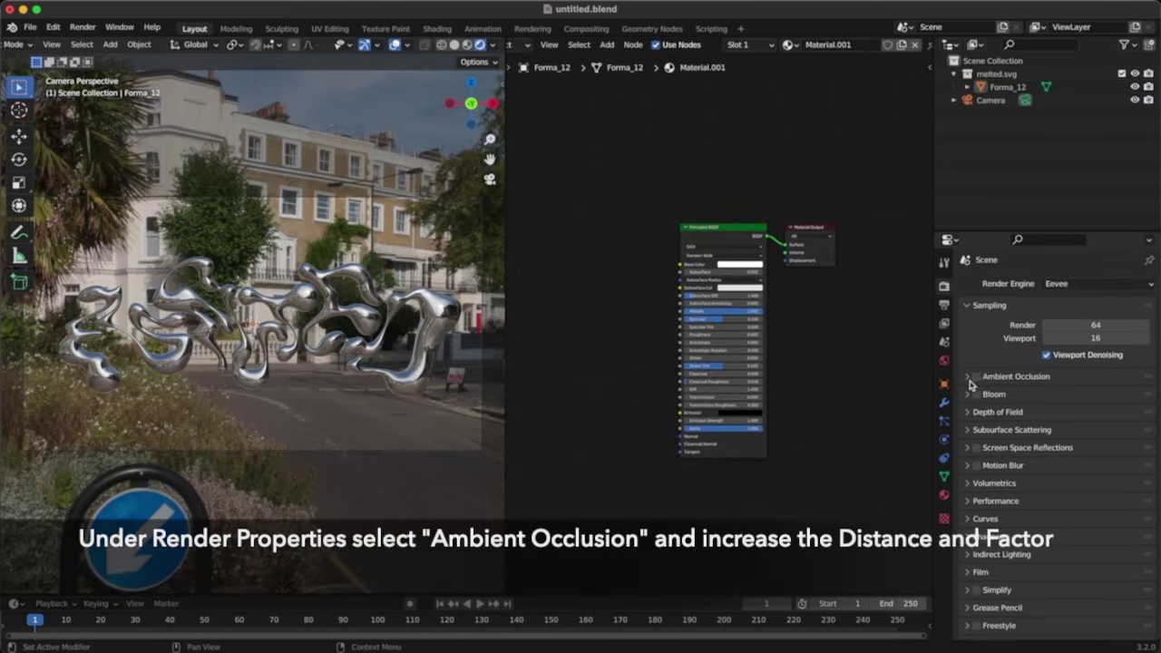
Enable Ambient Occlusion with Distance 8.88 m and Factor 3.00, plus Bloom and Screen Space Reflections
click(976, 376)
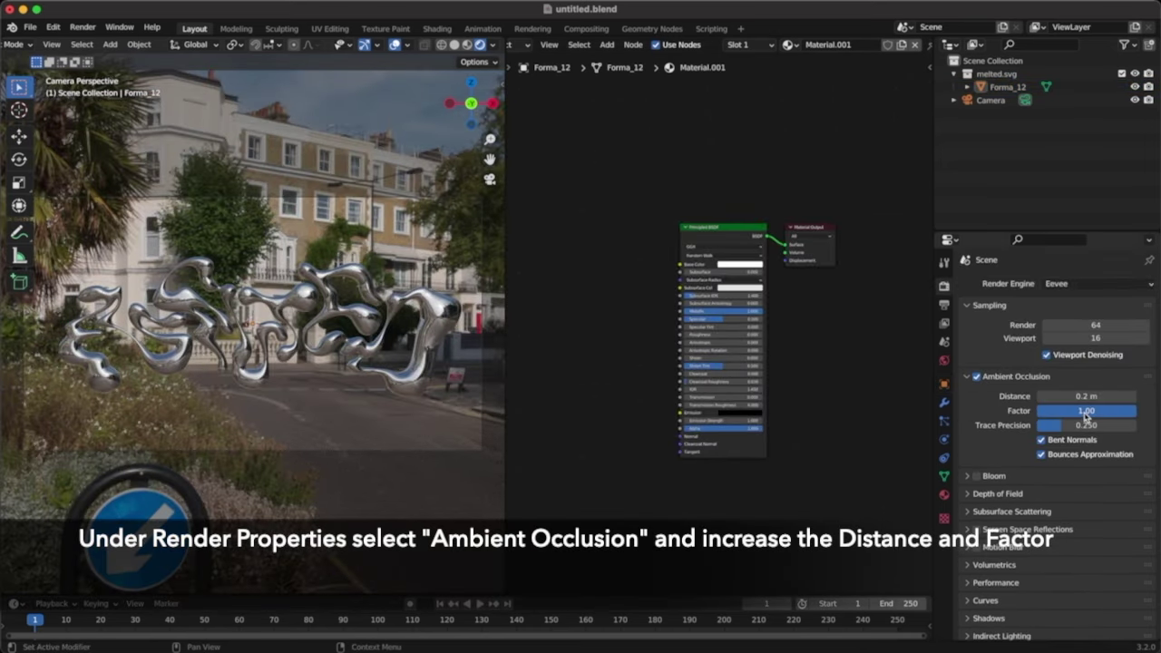
drag(1080, 396, 1088, 397)
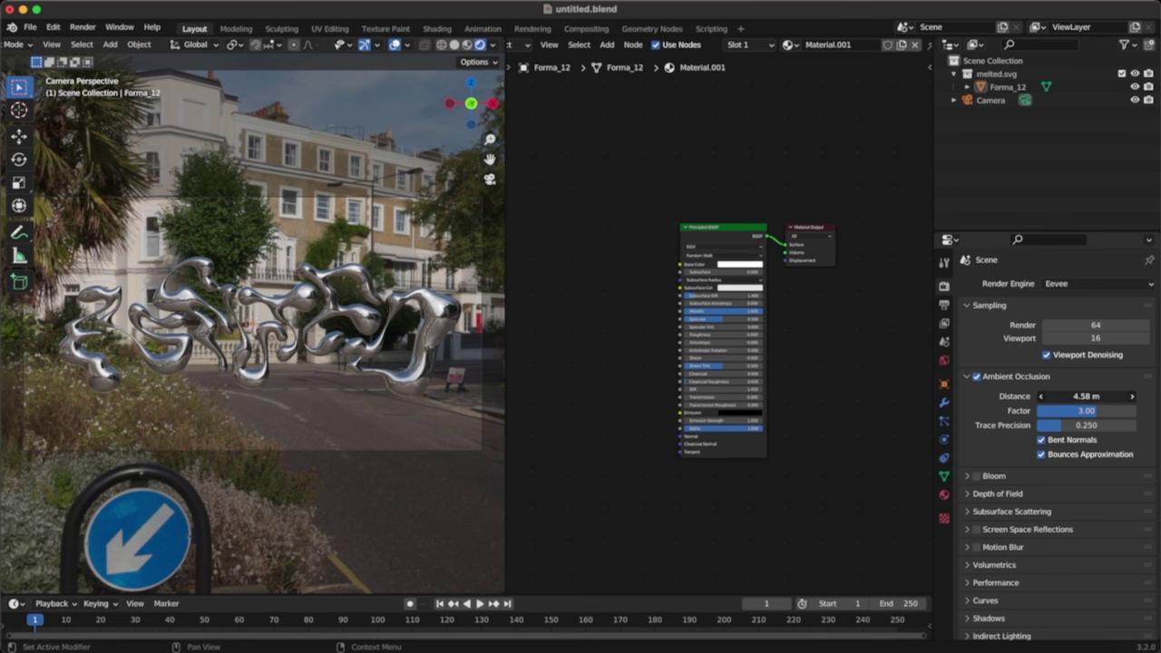
scroll(1043, 399, down, 3)
click(977, 388)
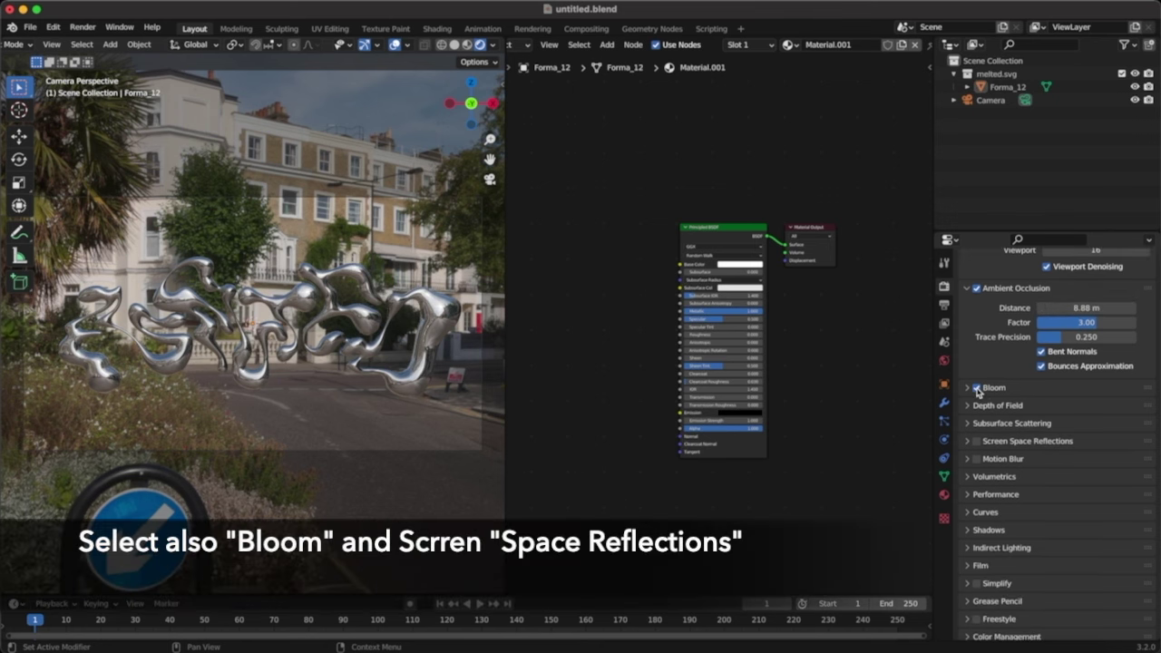
click(977, 442)
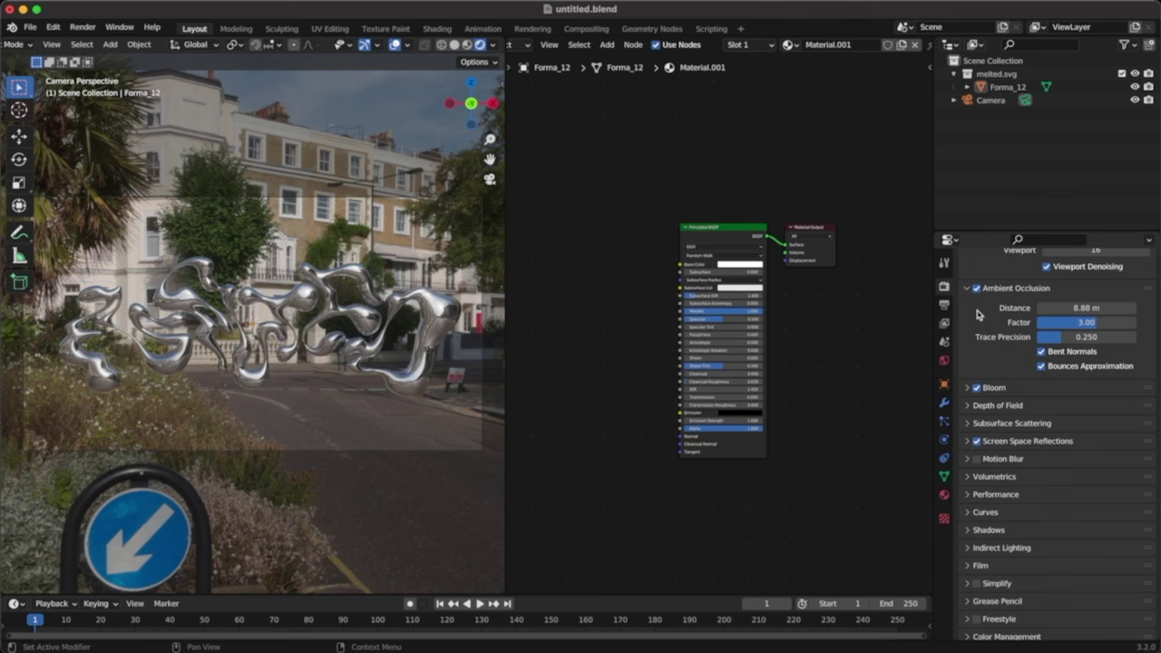
Set the Color Management Look to High Contrast
click(969, 636)
scroll(969, 636, down, 4)
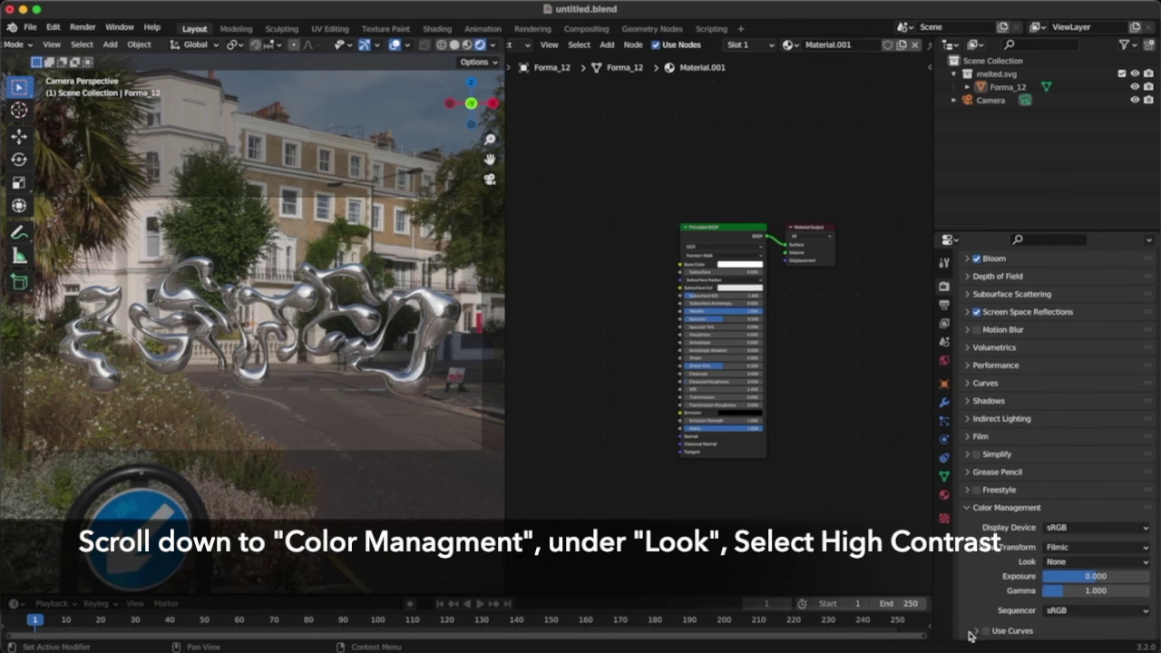
click(1068, 562)
click(1067, 518)
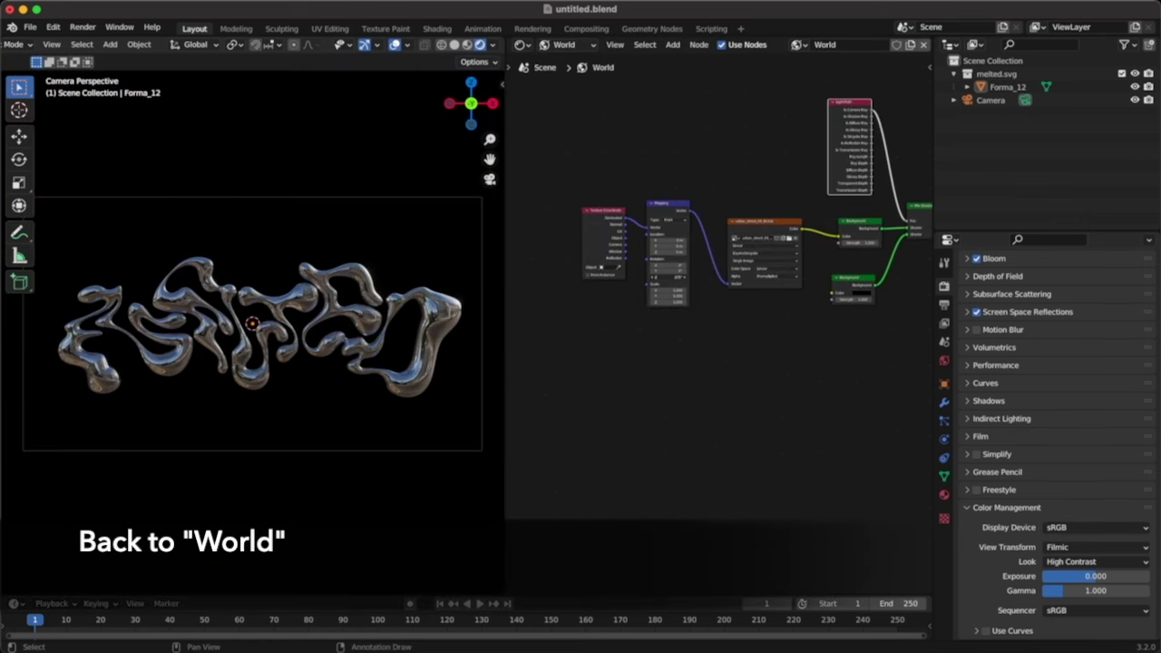
Insert a Hue/Saturation node between the HDRI image and Background, lowering its Value to about 0.7
scroll(676, 199, up, 2)
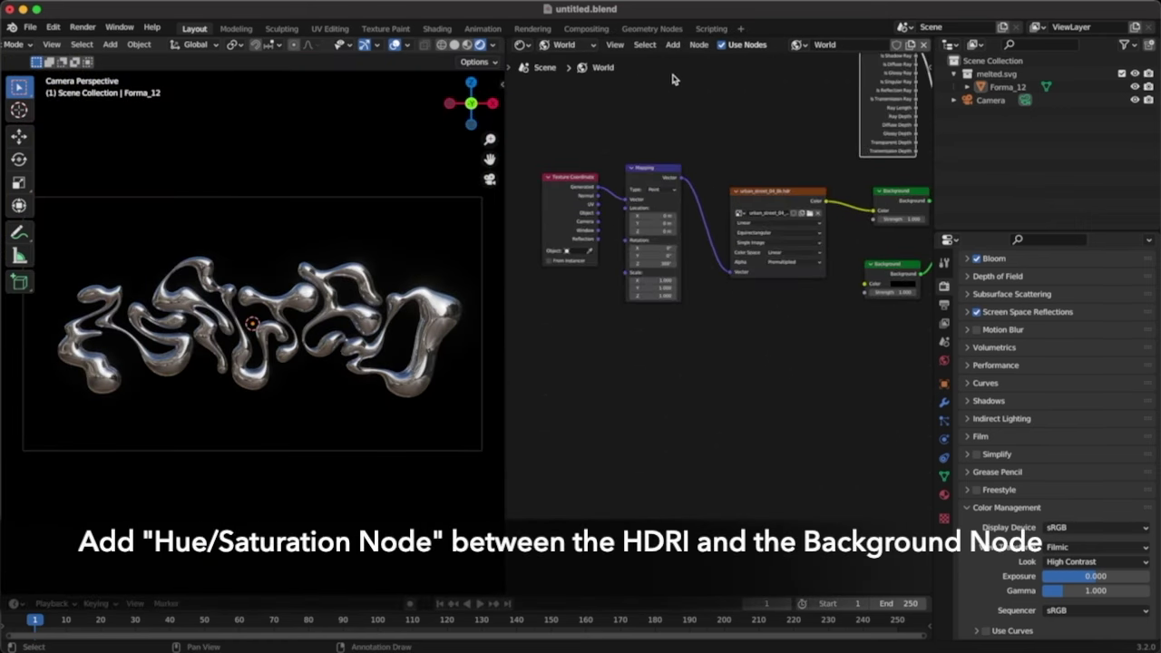
click(683, 59)
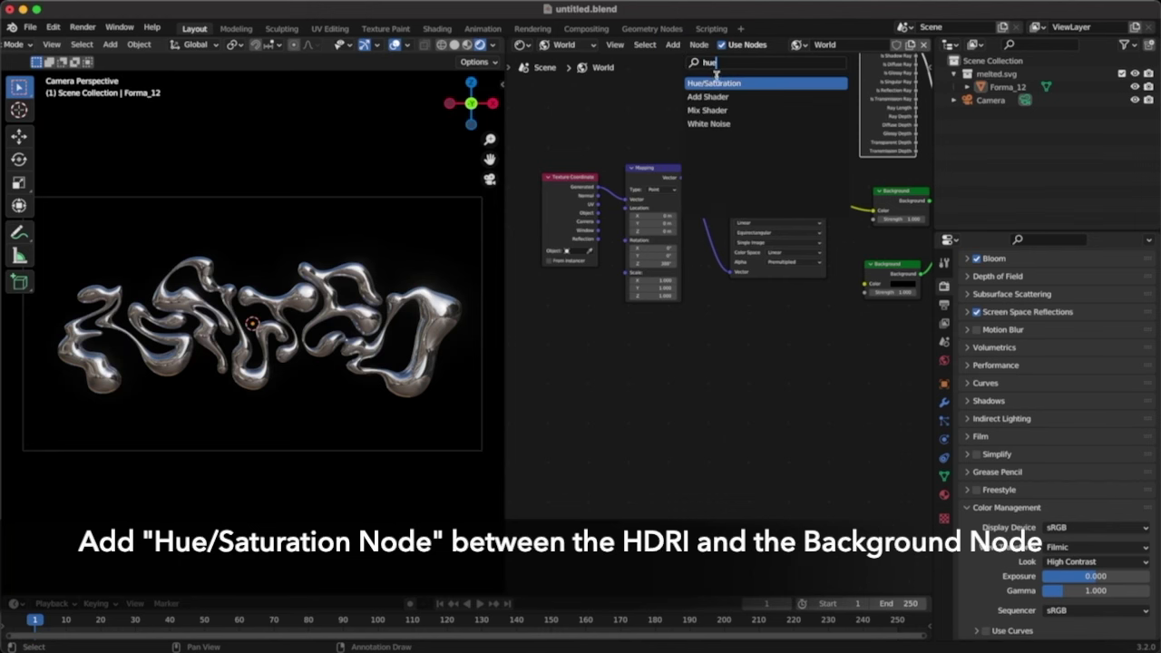
click(716, 80)
click(885, 178)
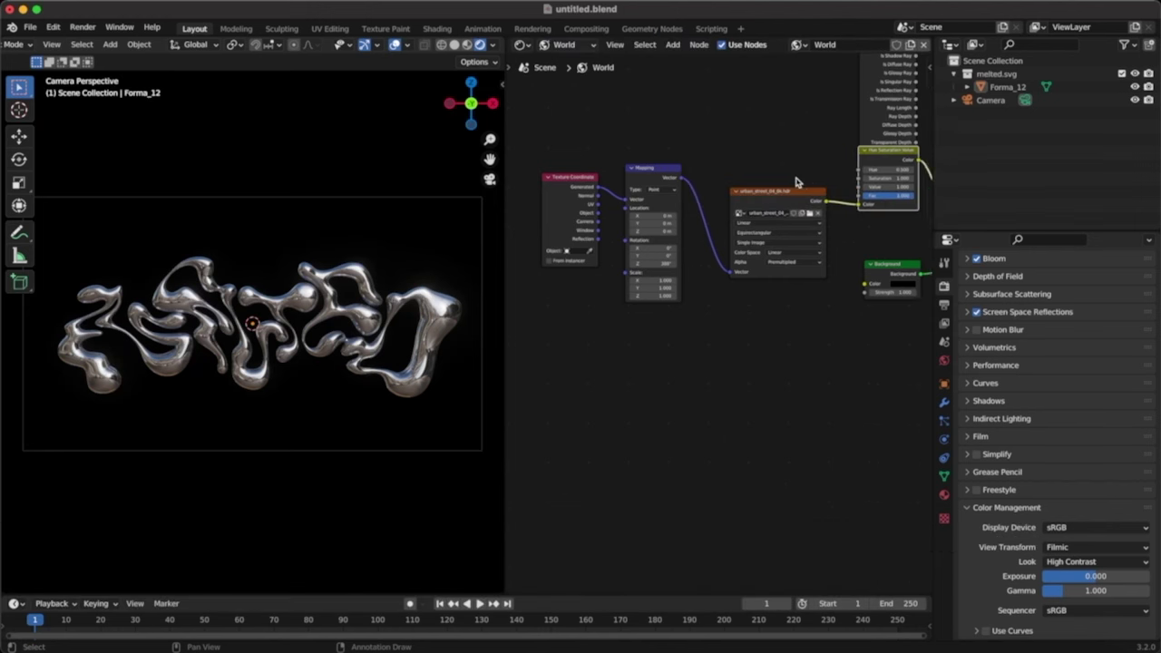
scroll(797, 183, right, 3)
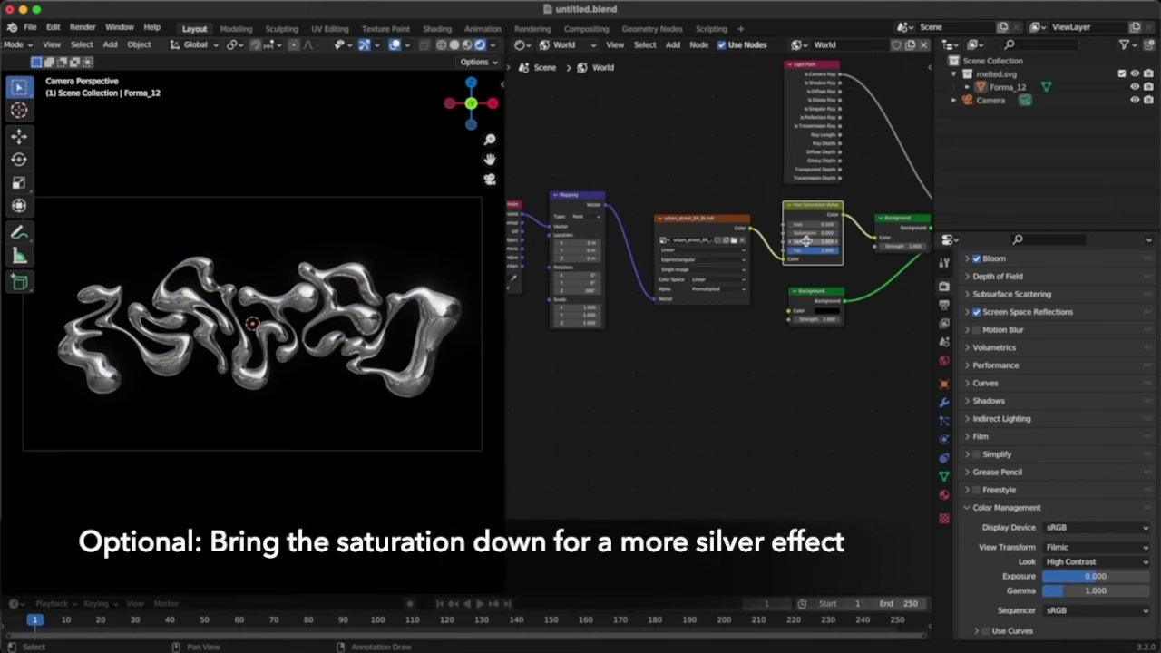
drag(792, 243, 771, 243)
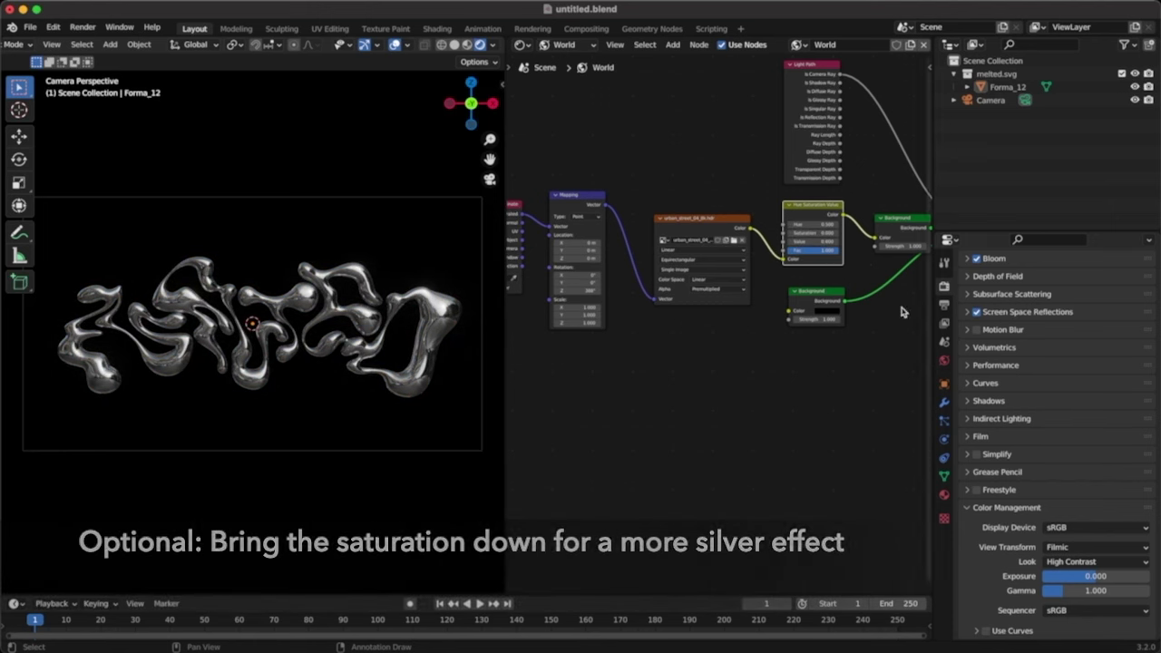
key(shift+a)
Add a Sun light and rotate it to change the light direction
click(406, 232)
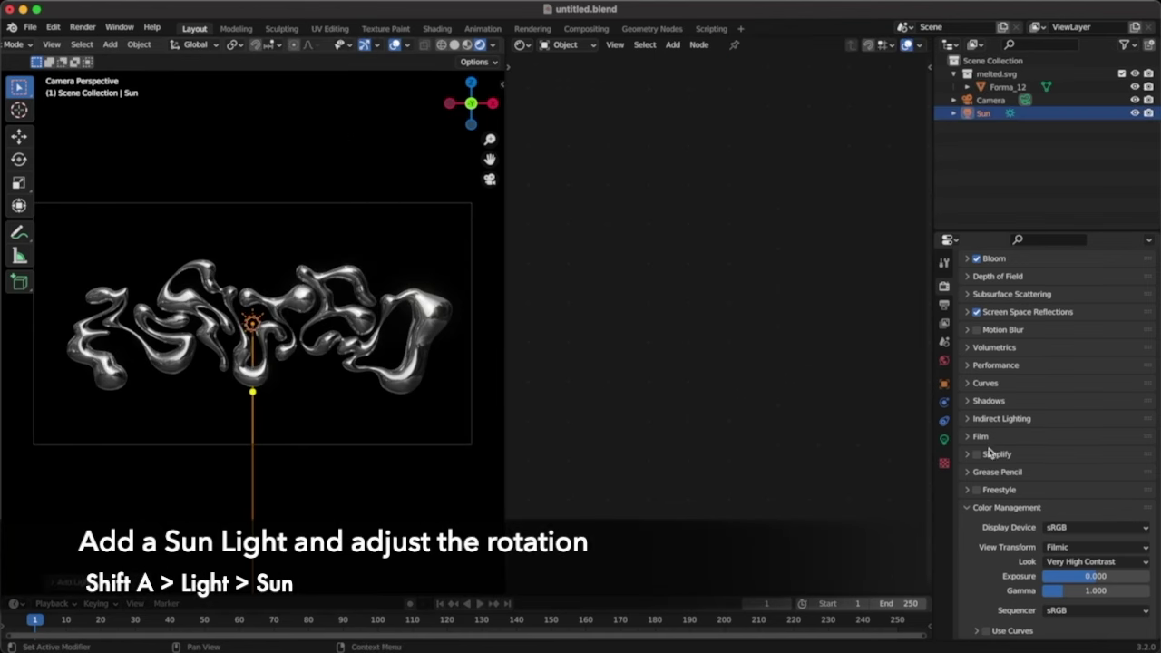
click(945, 384)
drag(1080, 381, 1116, 381)
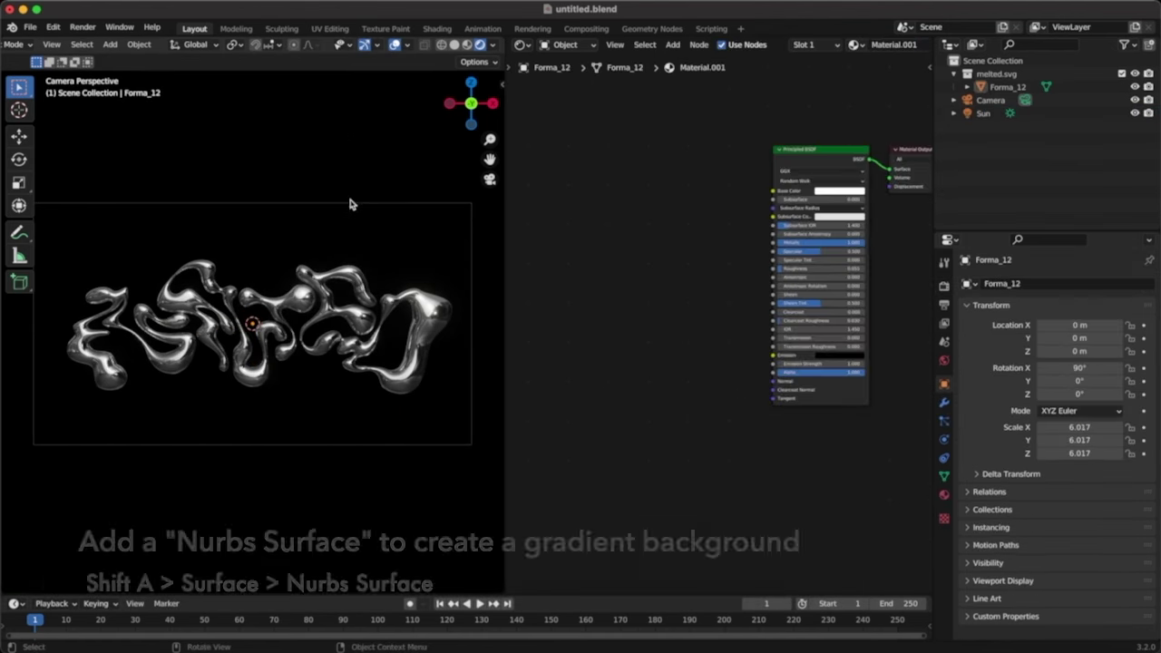
Add a NURBS SurfPatch, rotate it -89.6° on X, scale it to 24.885, and give it a new material
key(shift+a)
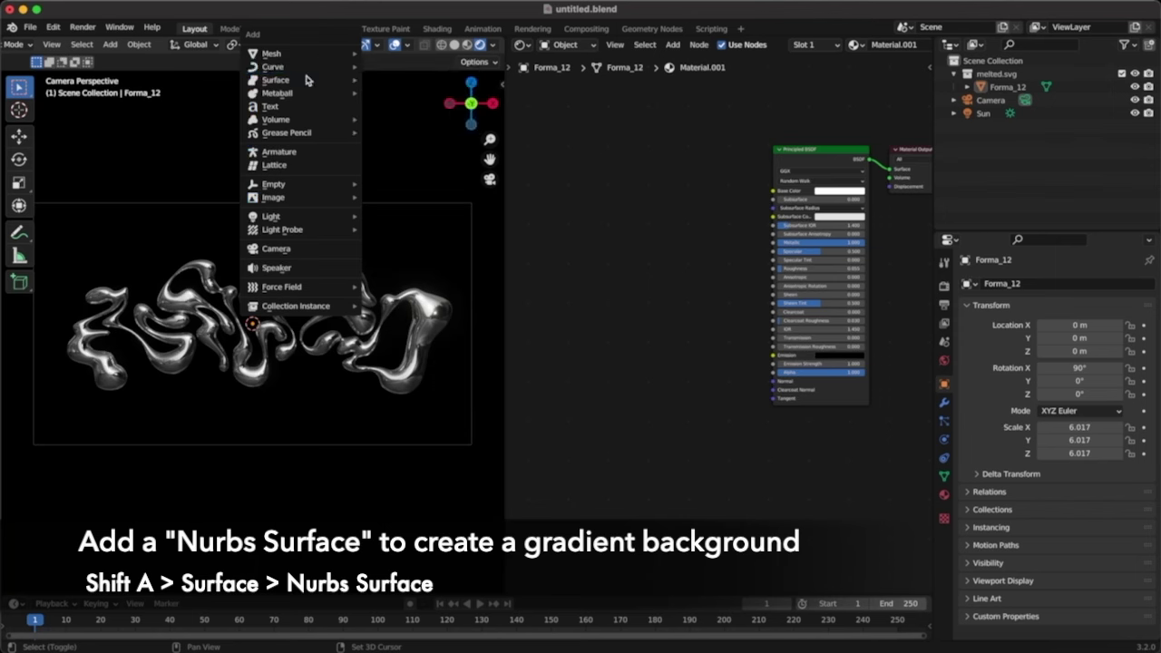
mouse_move(276, 80)
click(396, 107)
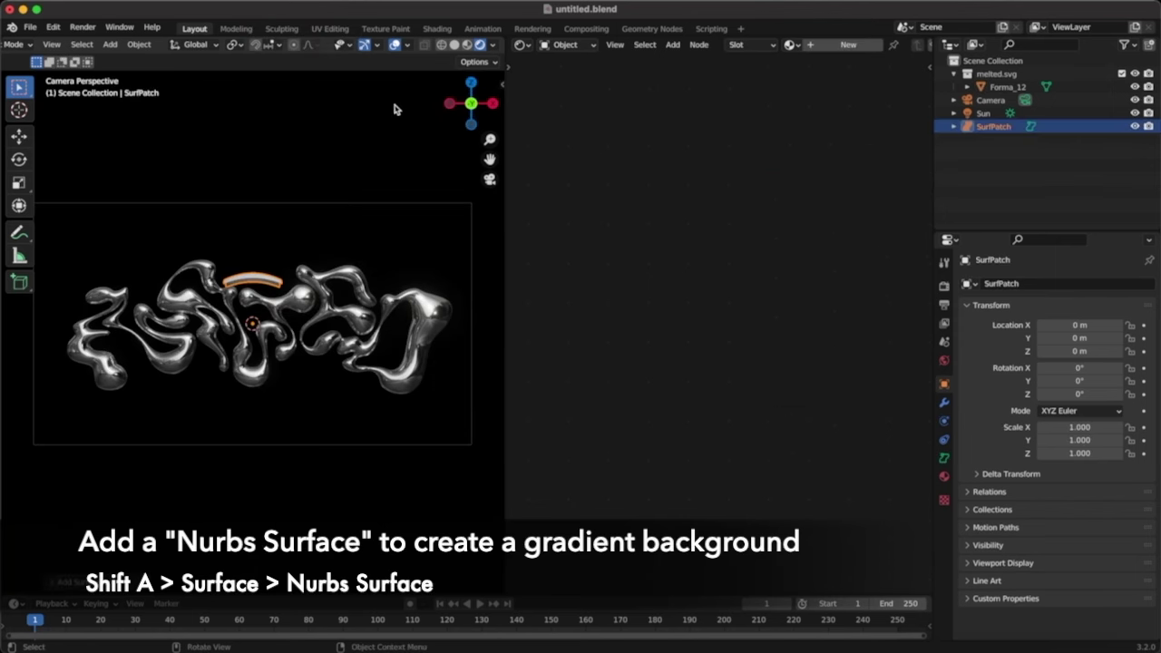
key(s)
click(341, 138)
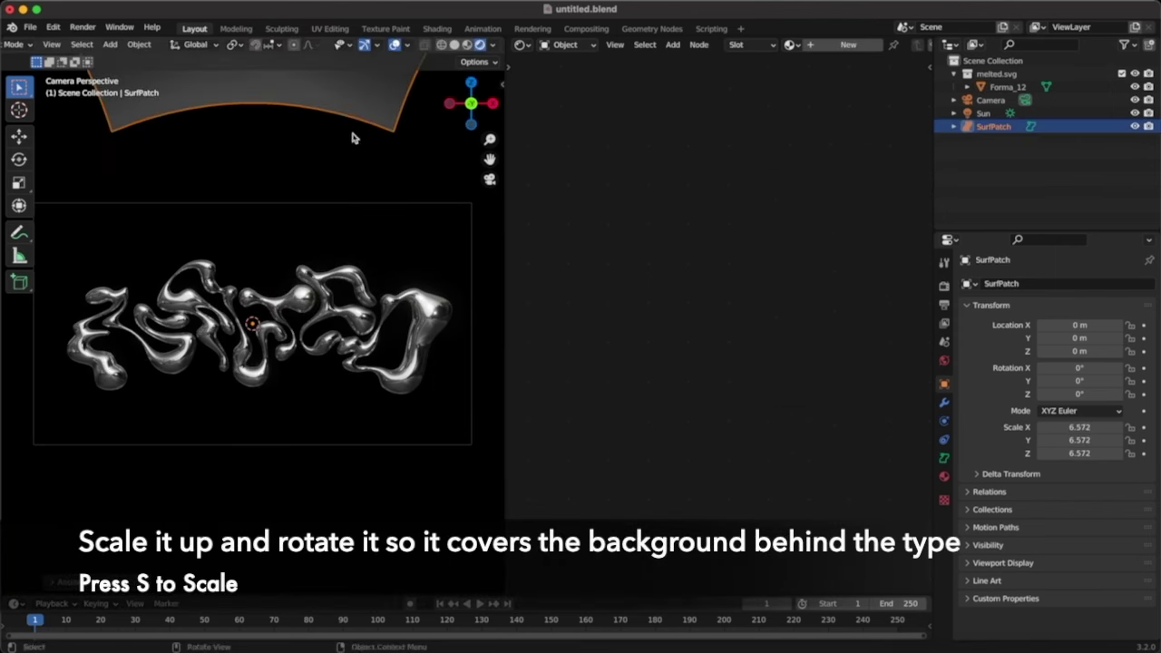
drag(1079, 368, 997, 368)
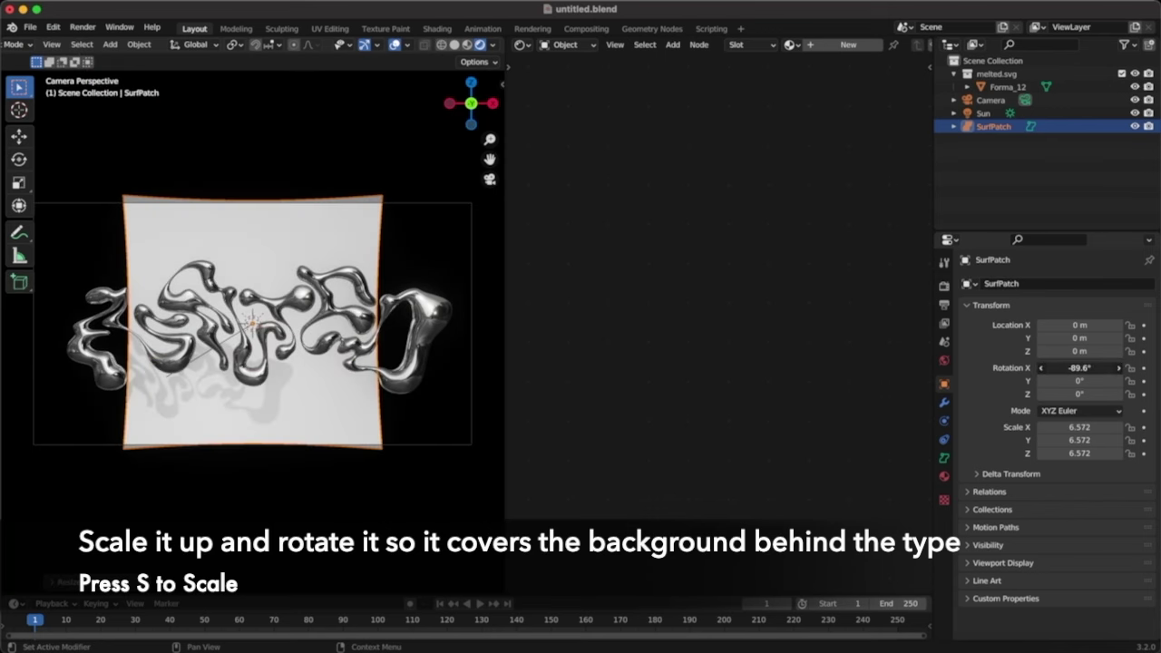
key(s)
click(590, 54)
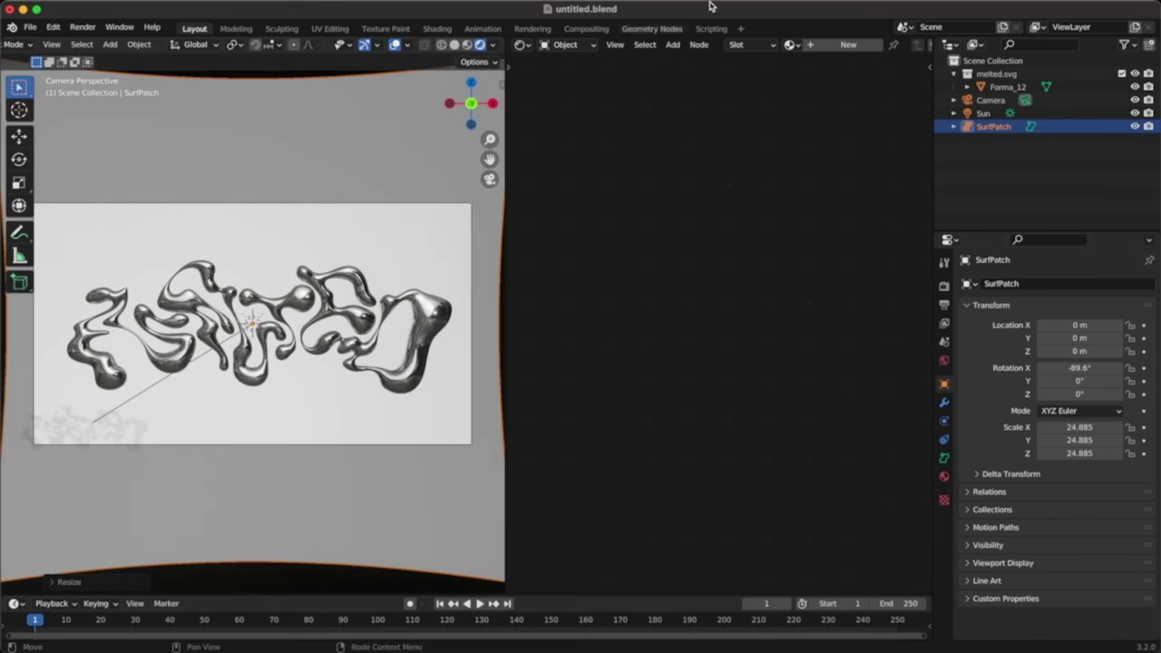
click(823, 48)
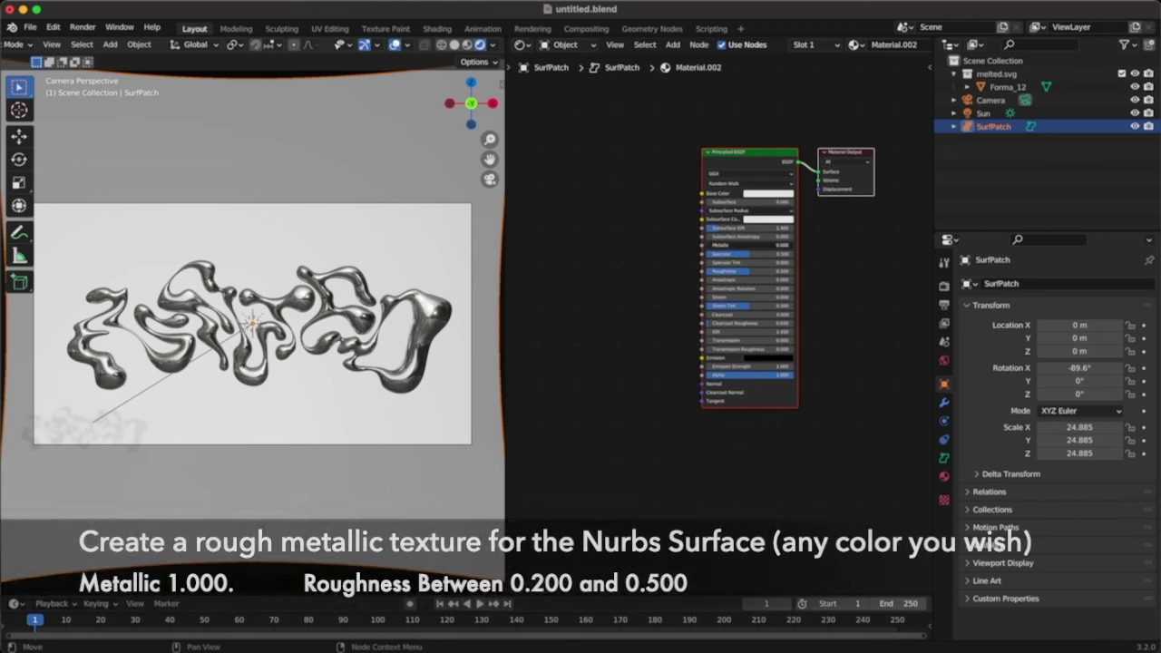
Give Material.002 roughness about 0.2 and a darker base colour, and set the Sun's Y rotation to 34.6°
drag(749, 274, 721, 274)
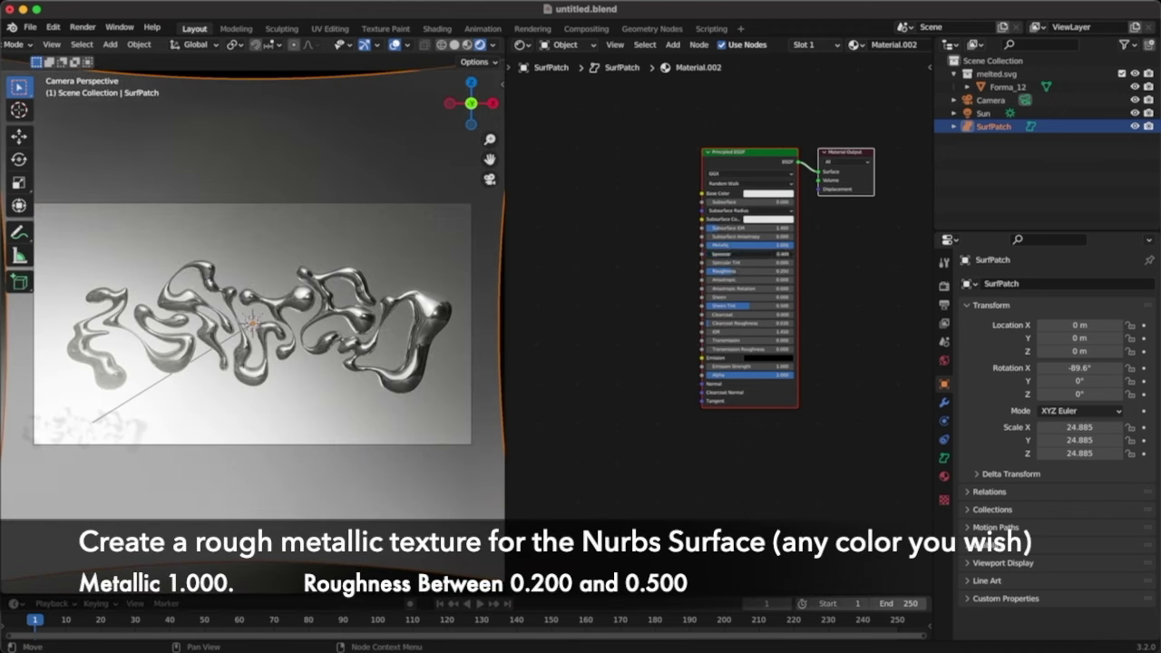
click(768, 193)
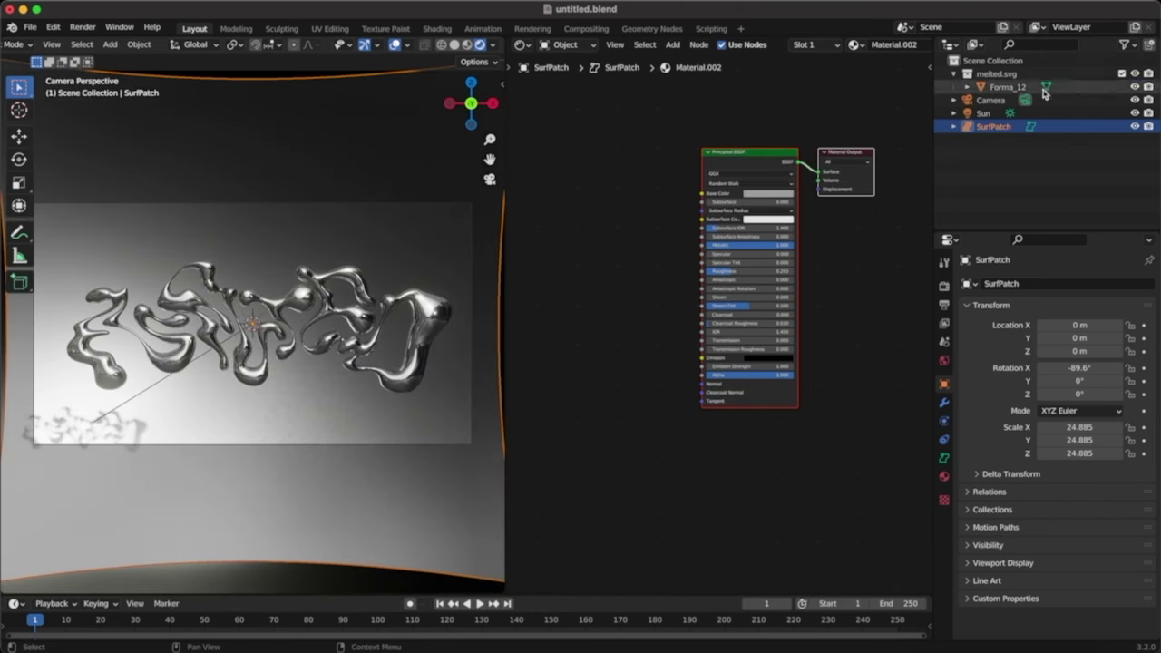
click(1034, 114)
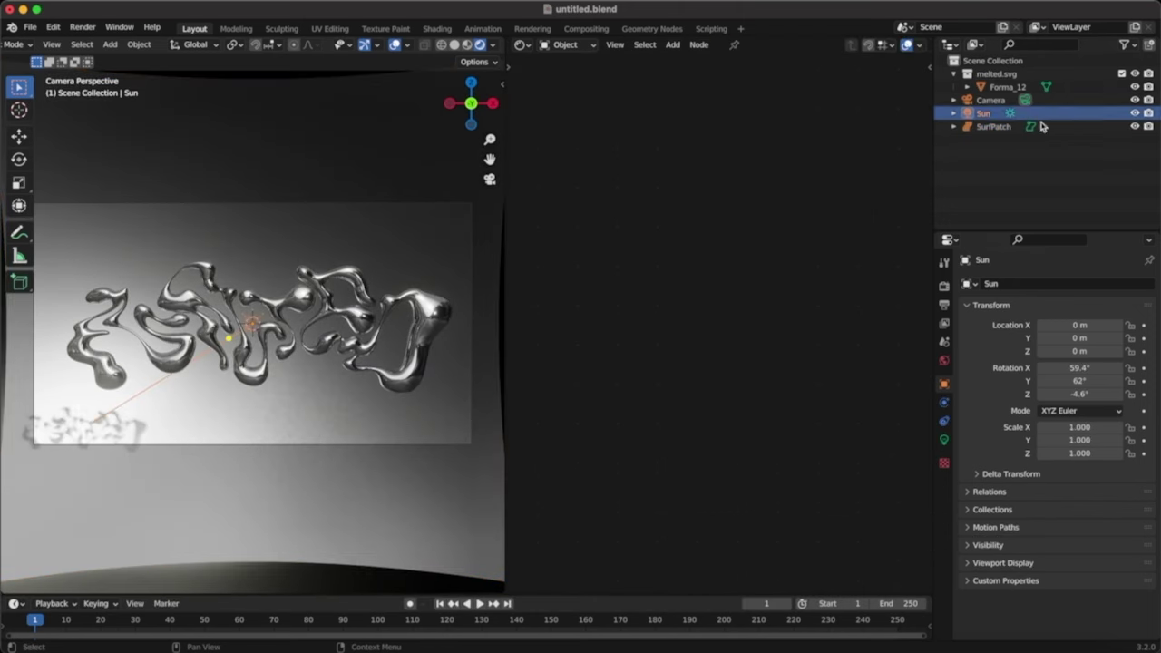
drag(1078, 380, 1052, 380)
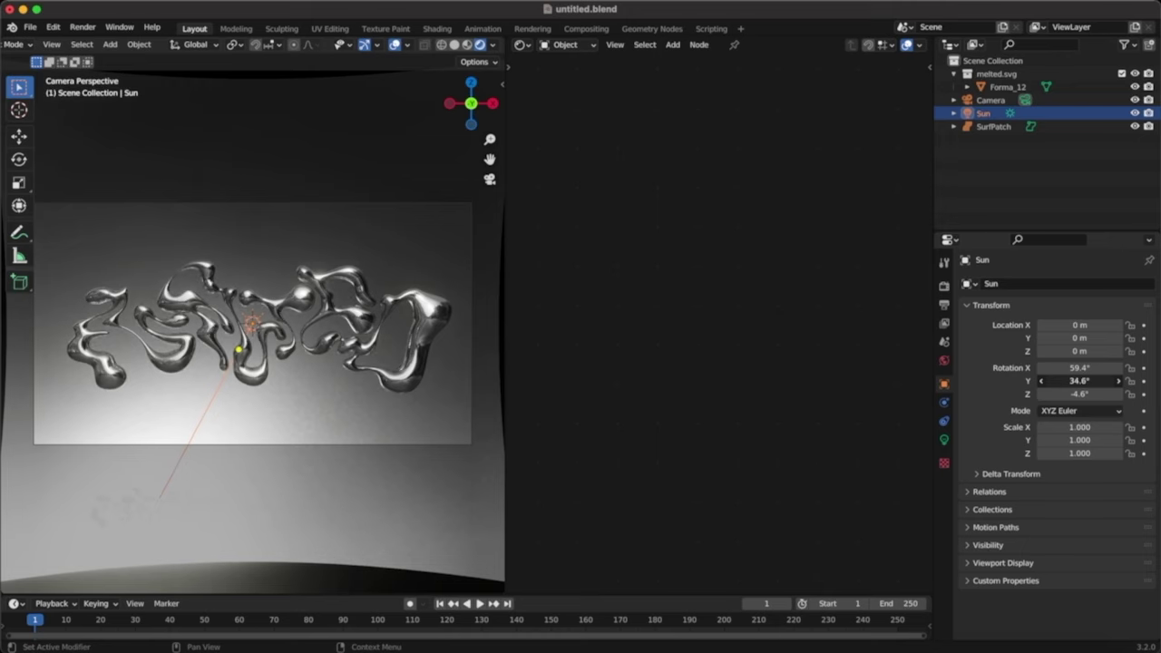
click(993, 126)
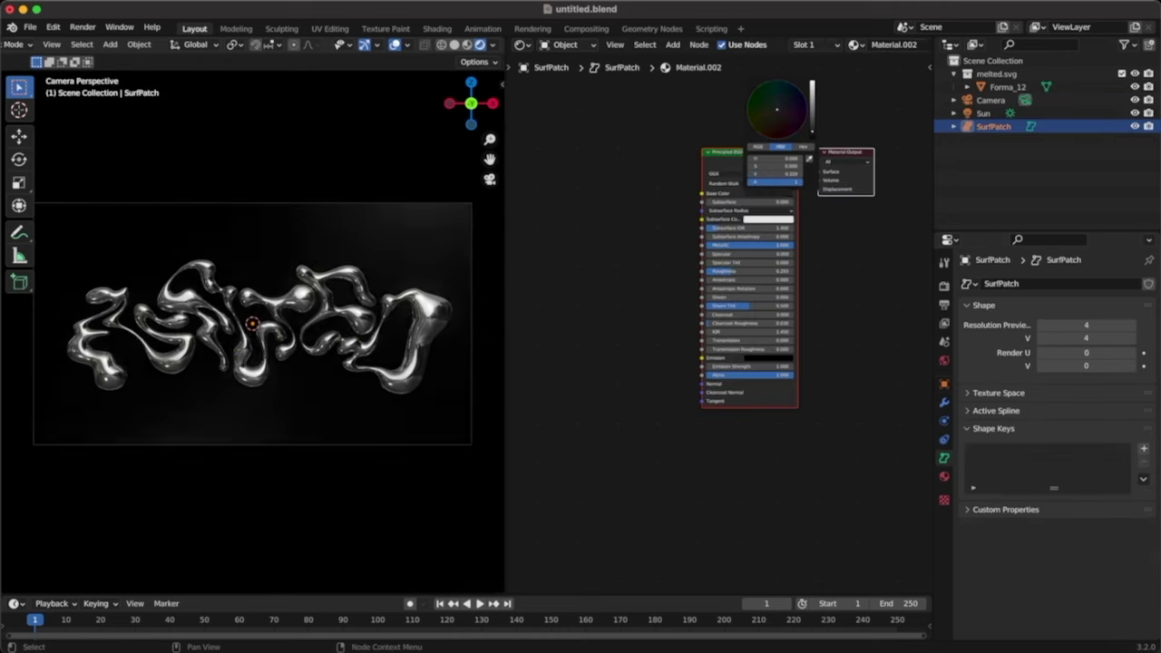